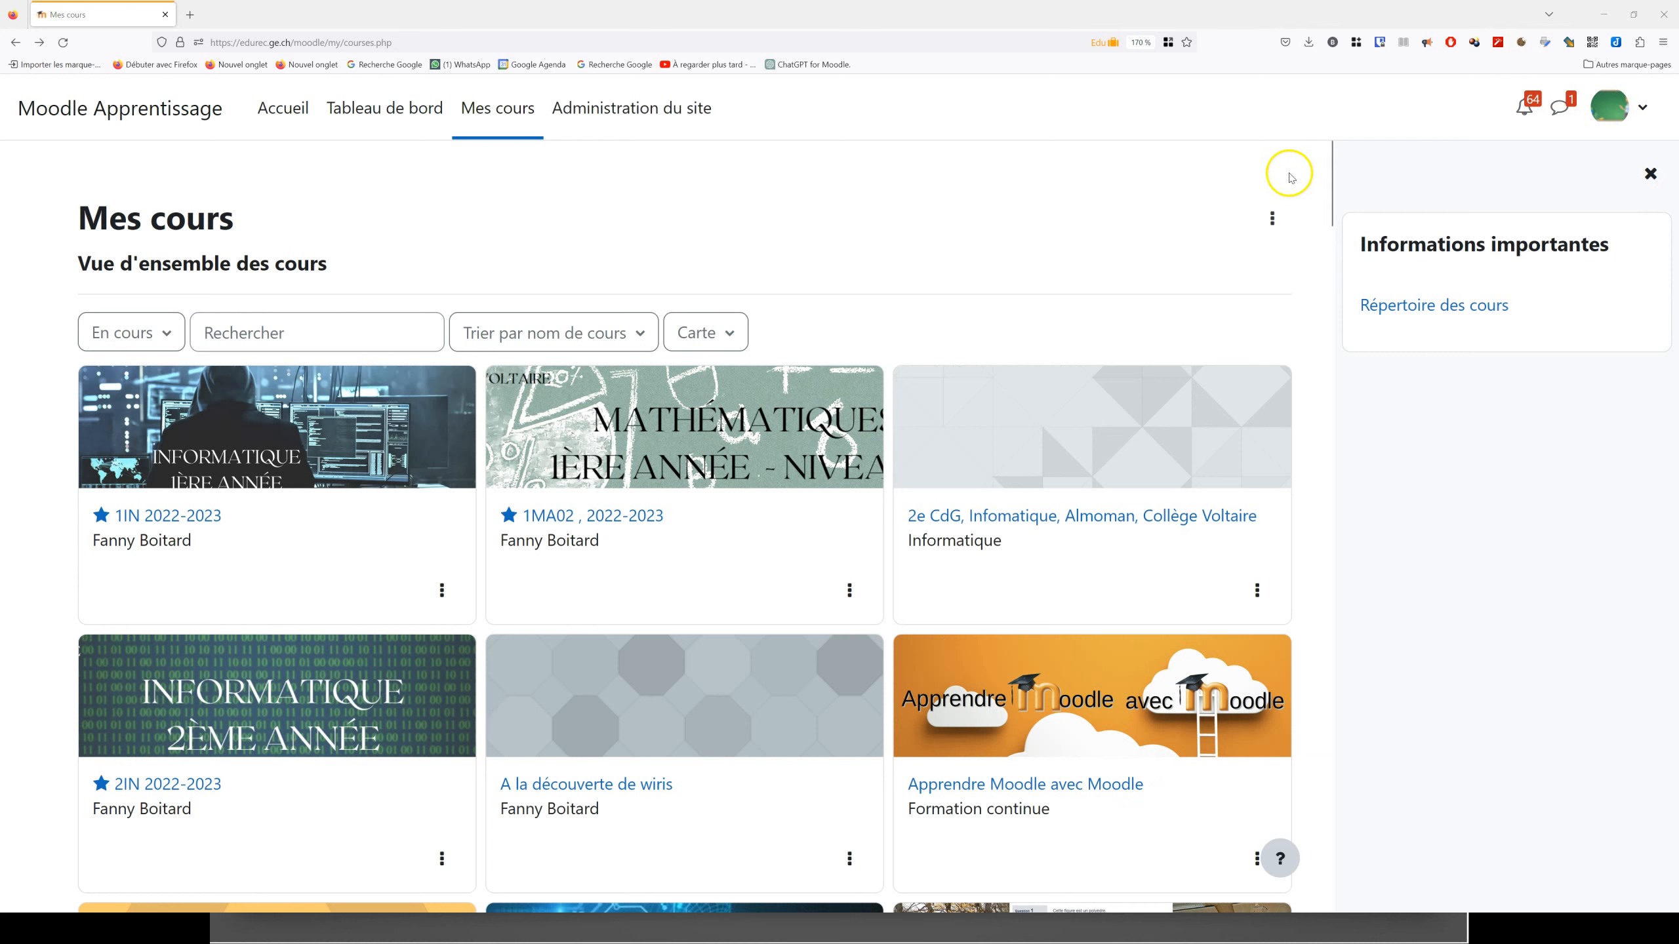
- Start creating a new course from the Mes cours page
click(1272, 219)
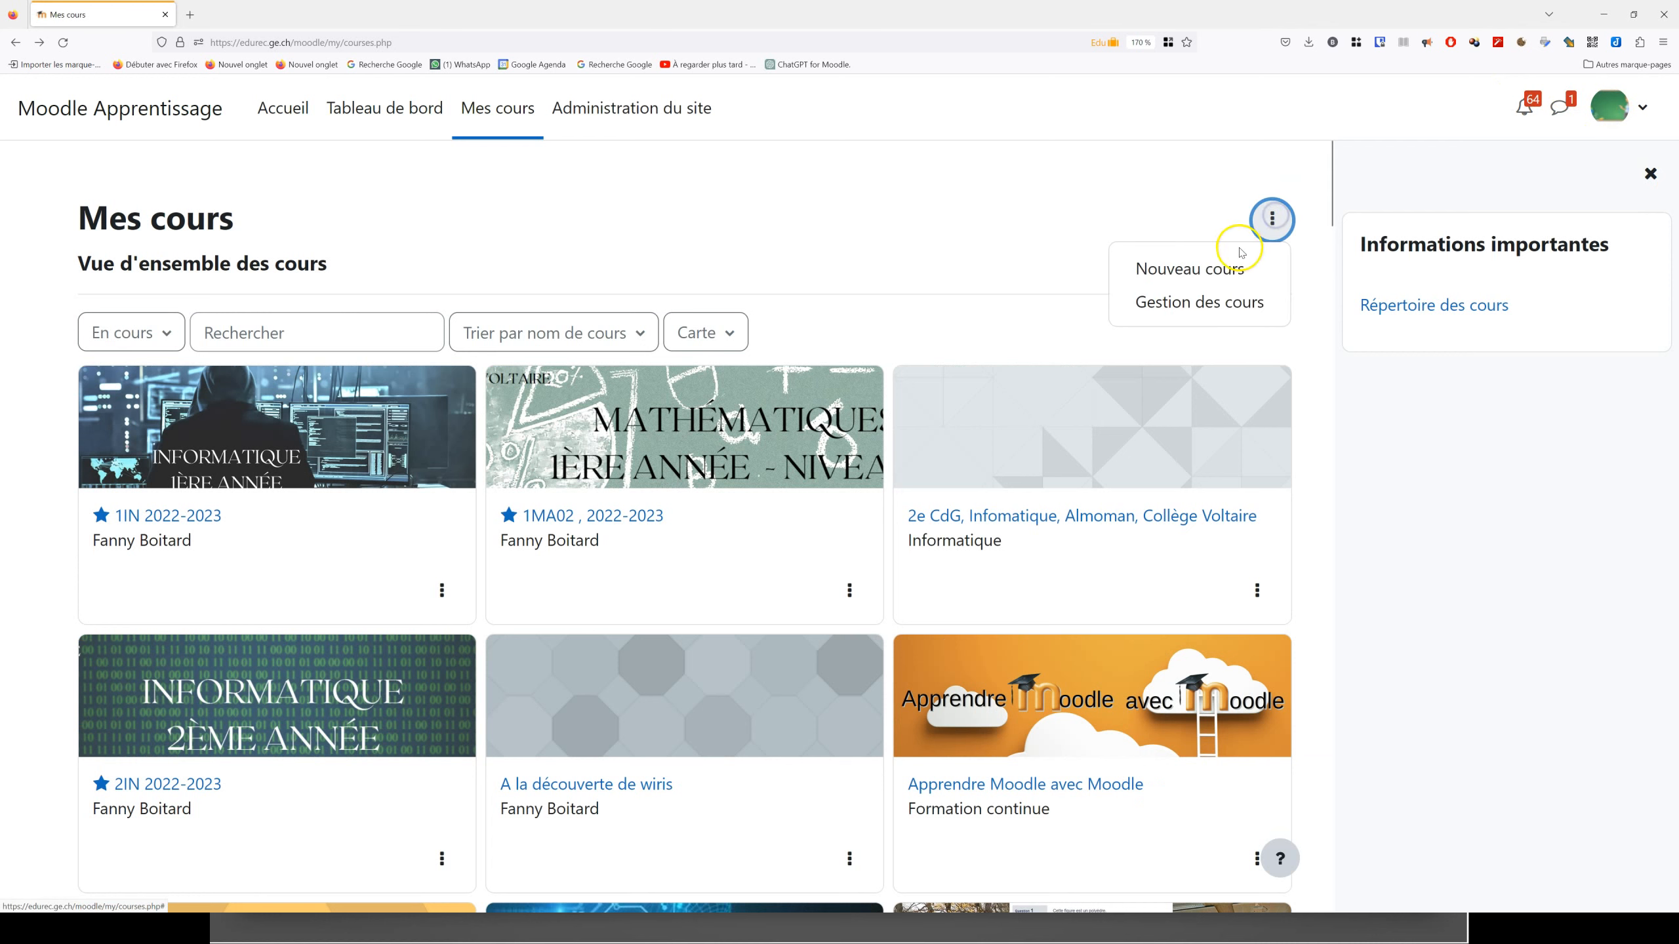
click(1225, 268)
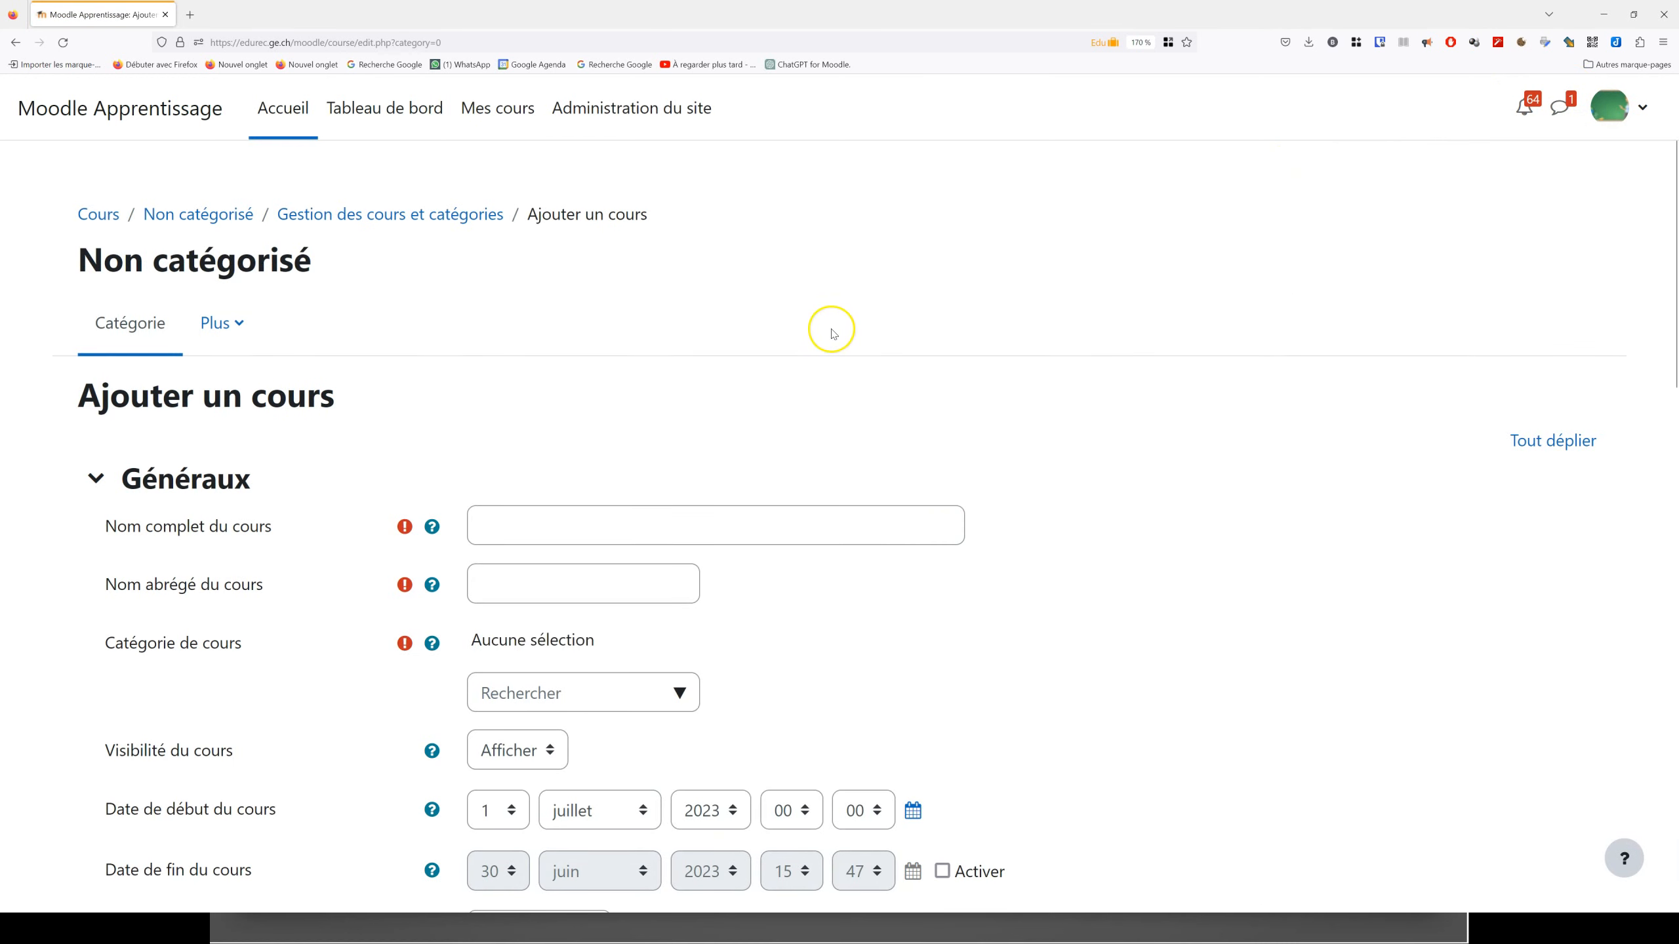
scroll(833, 335, down, 2)
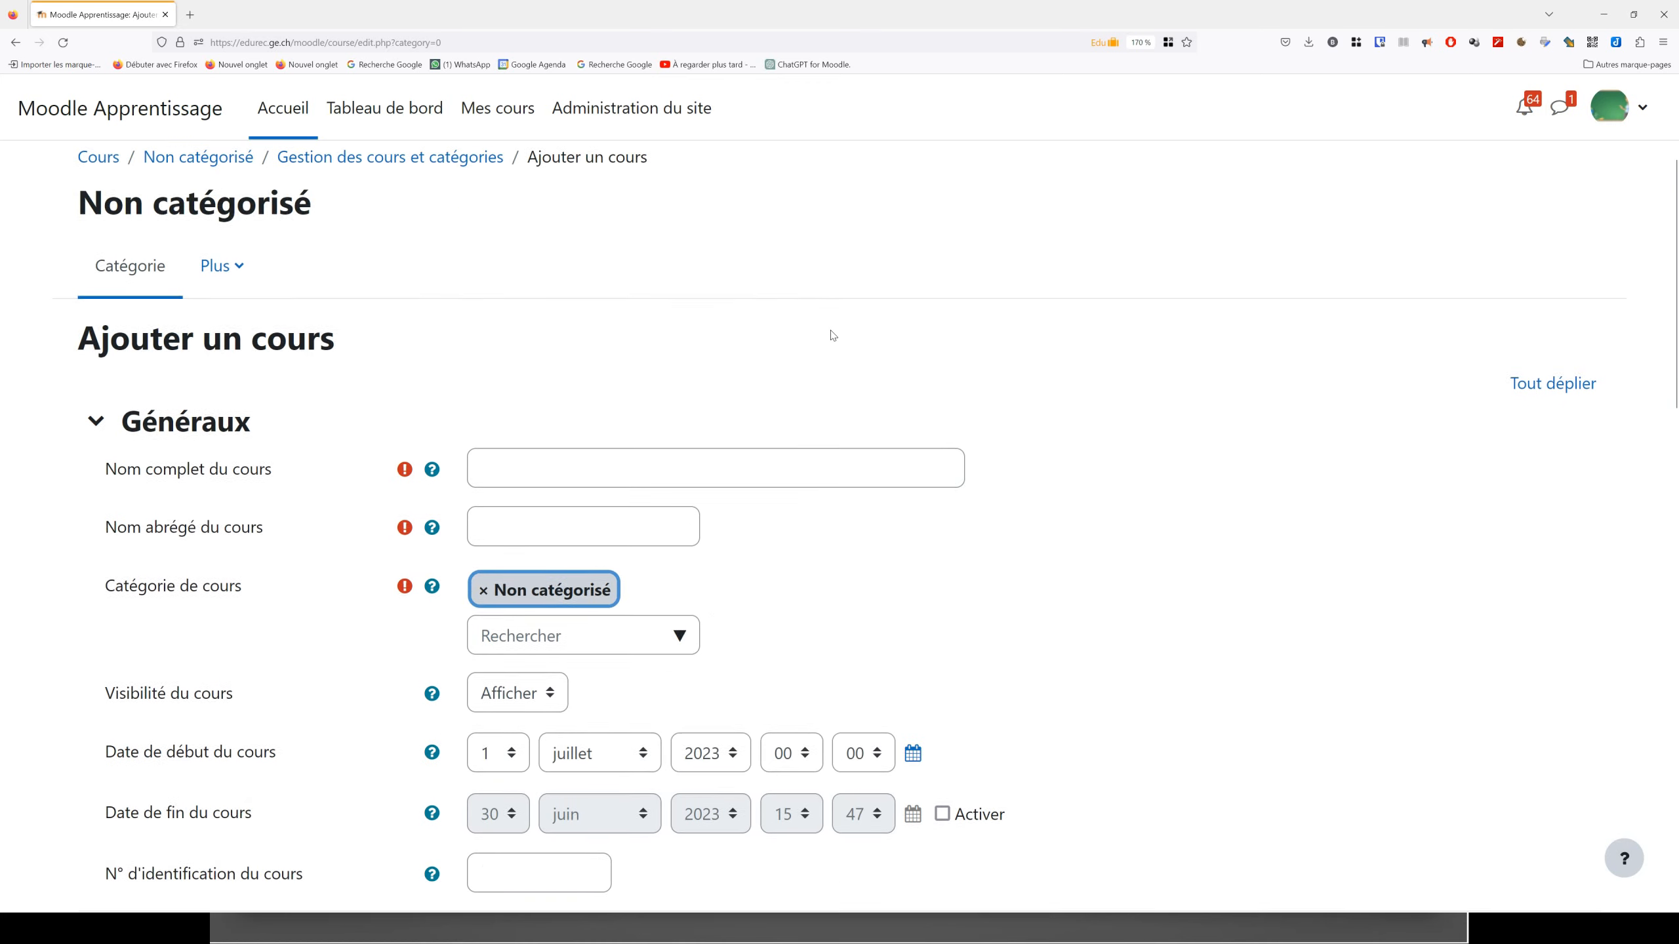
scroll(833, 335, up, 2)
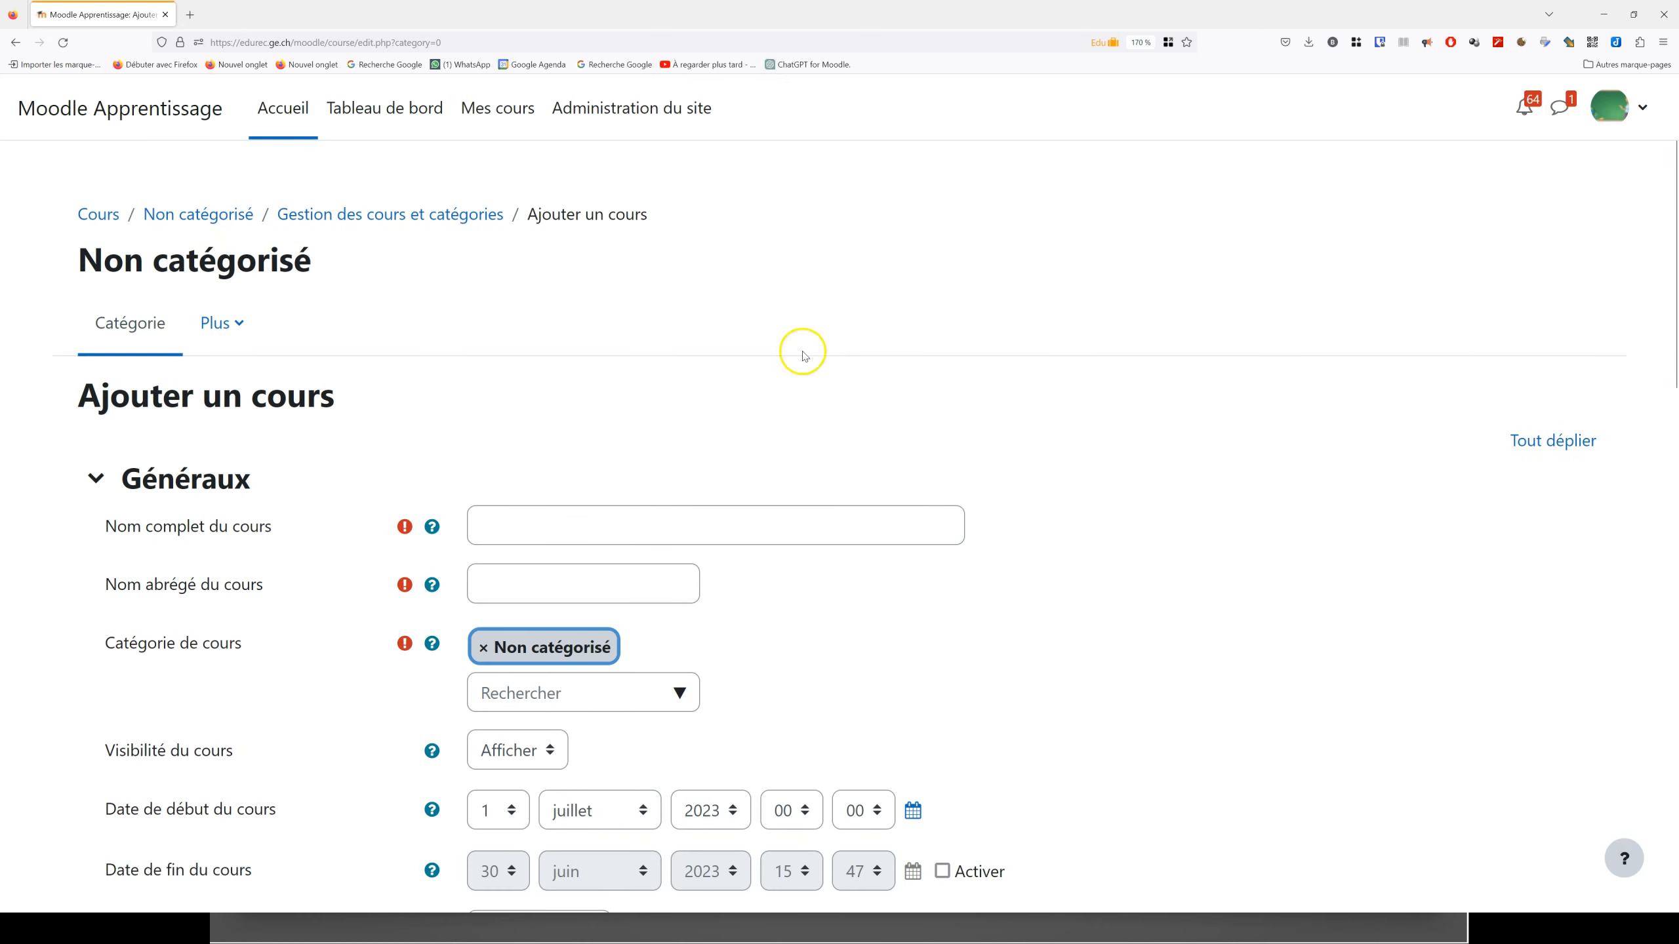
- Read the help explanations for the course's full name and short name fields
click(588, 524)
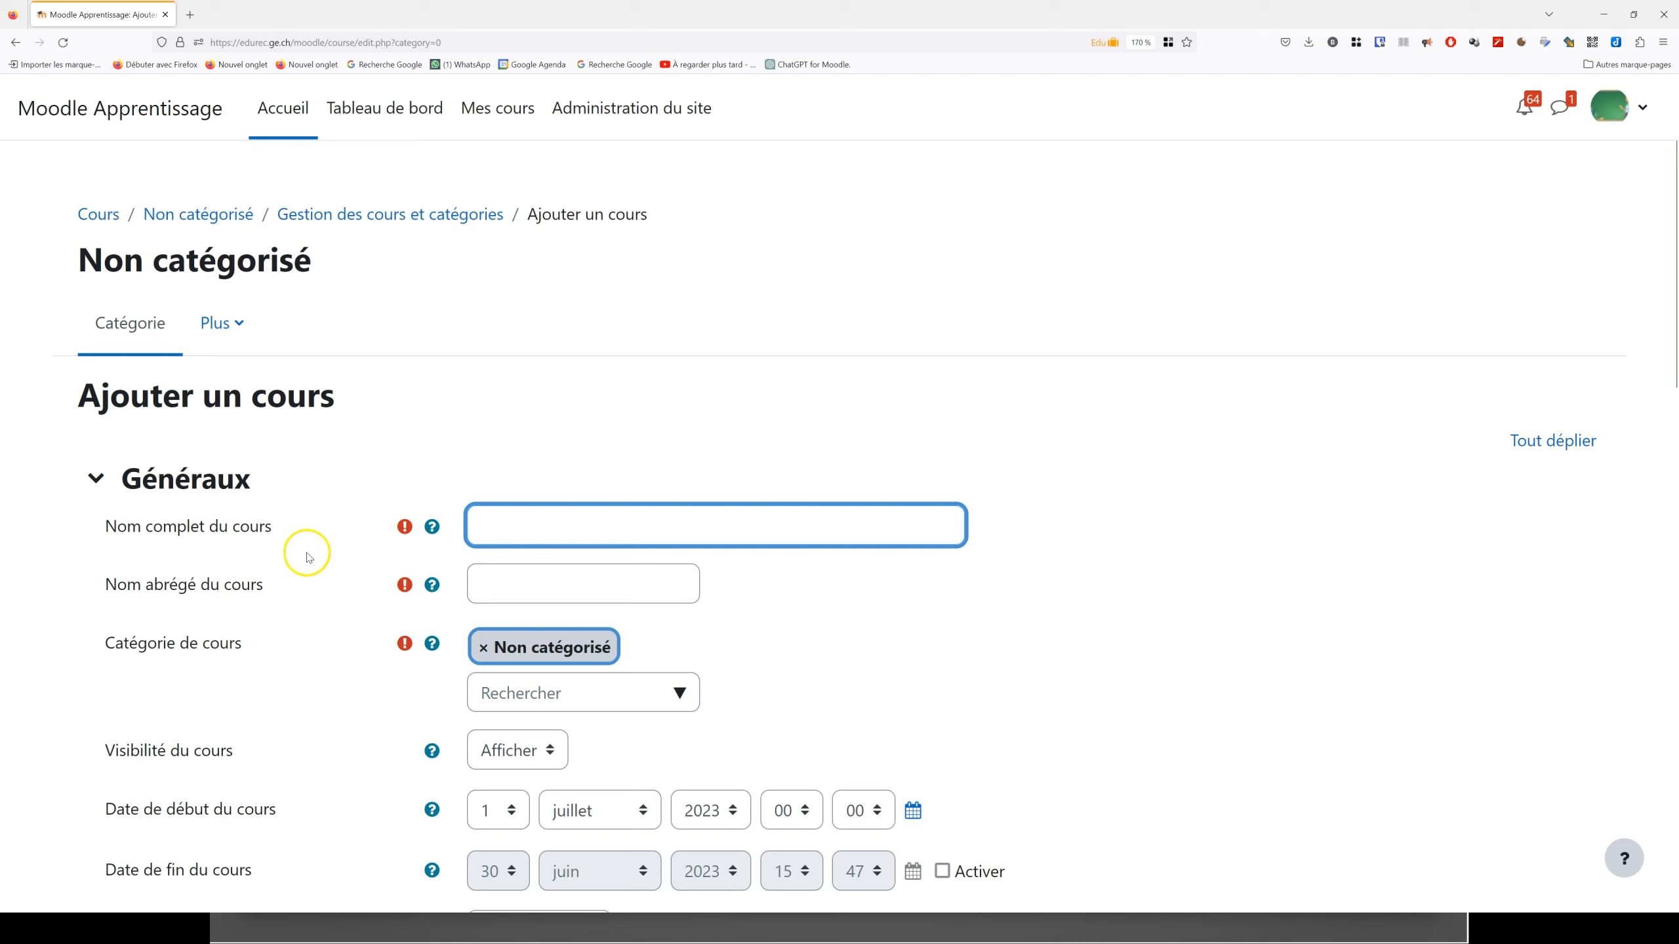
click(433, 528)
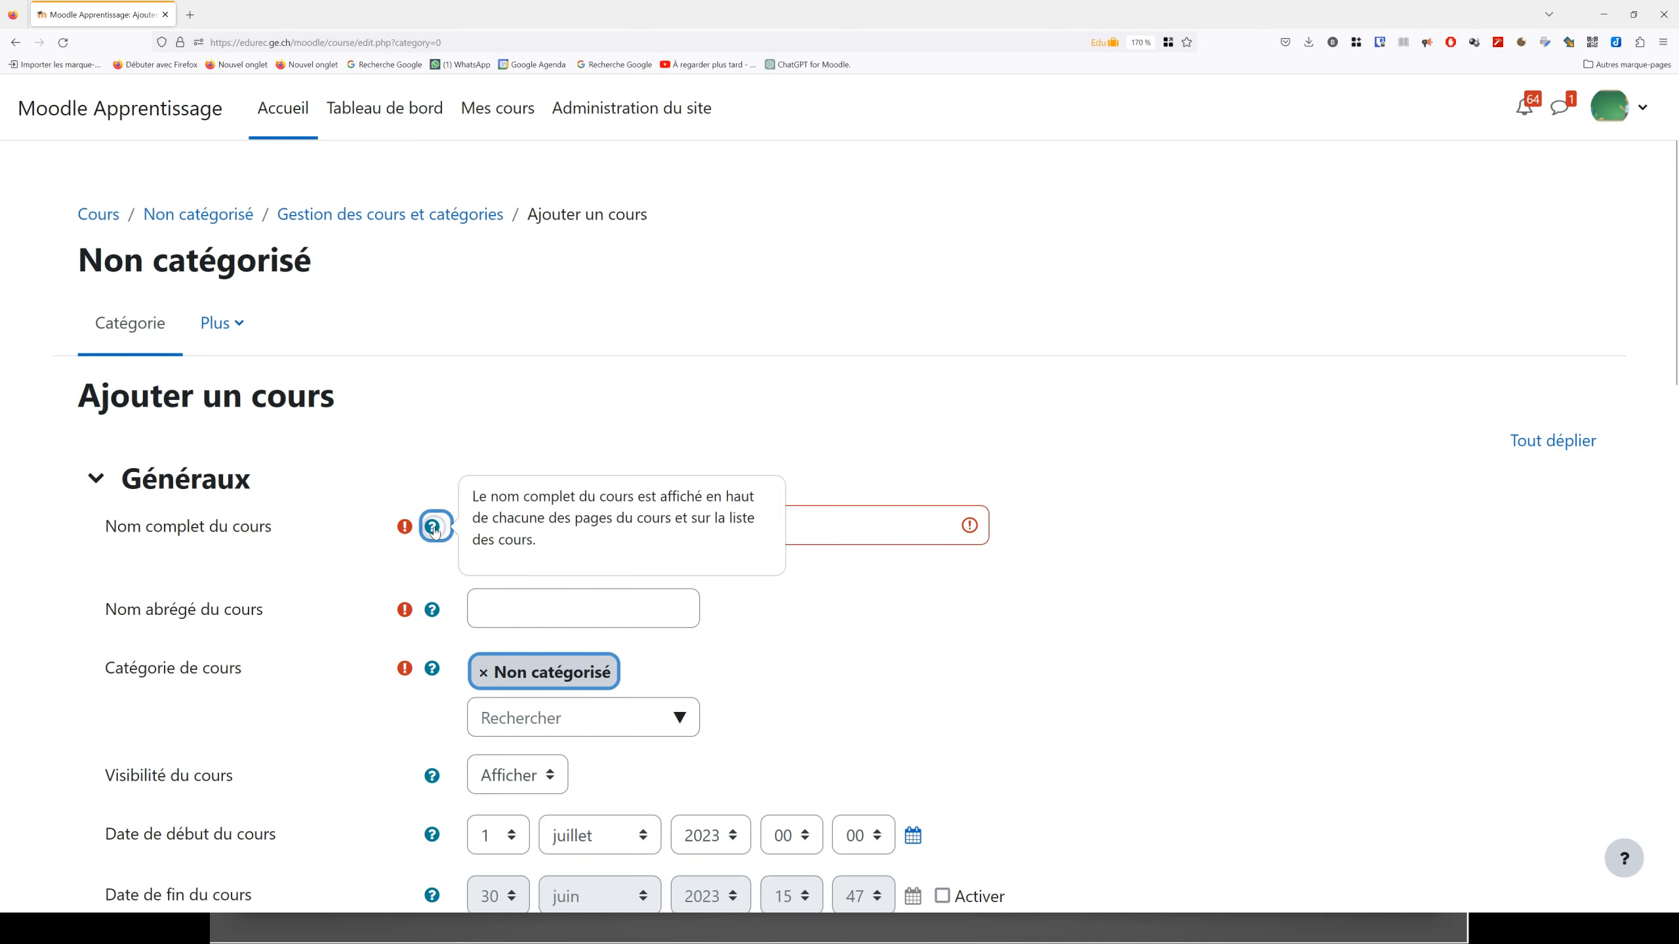
click(848, 532)
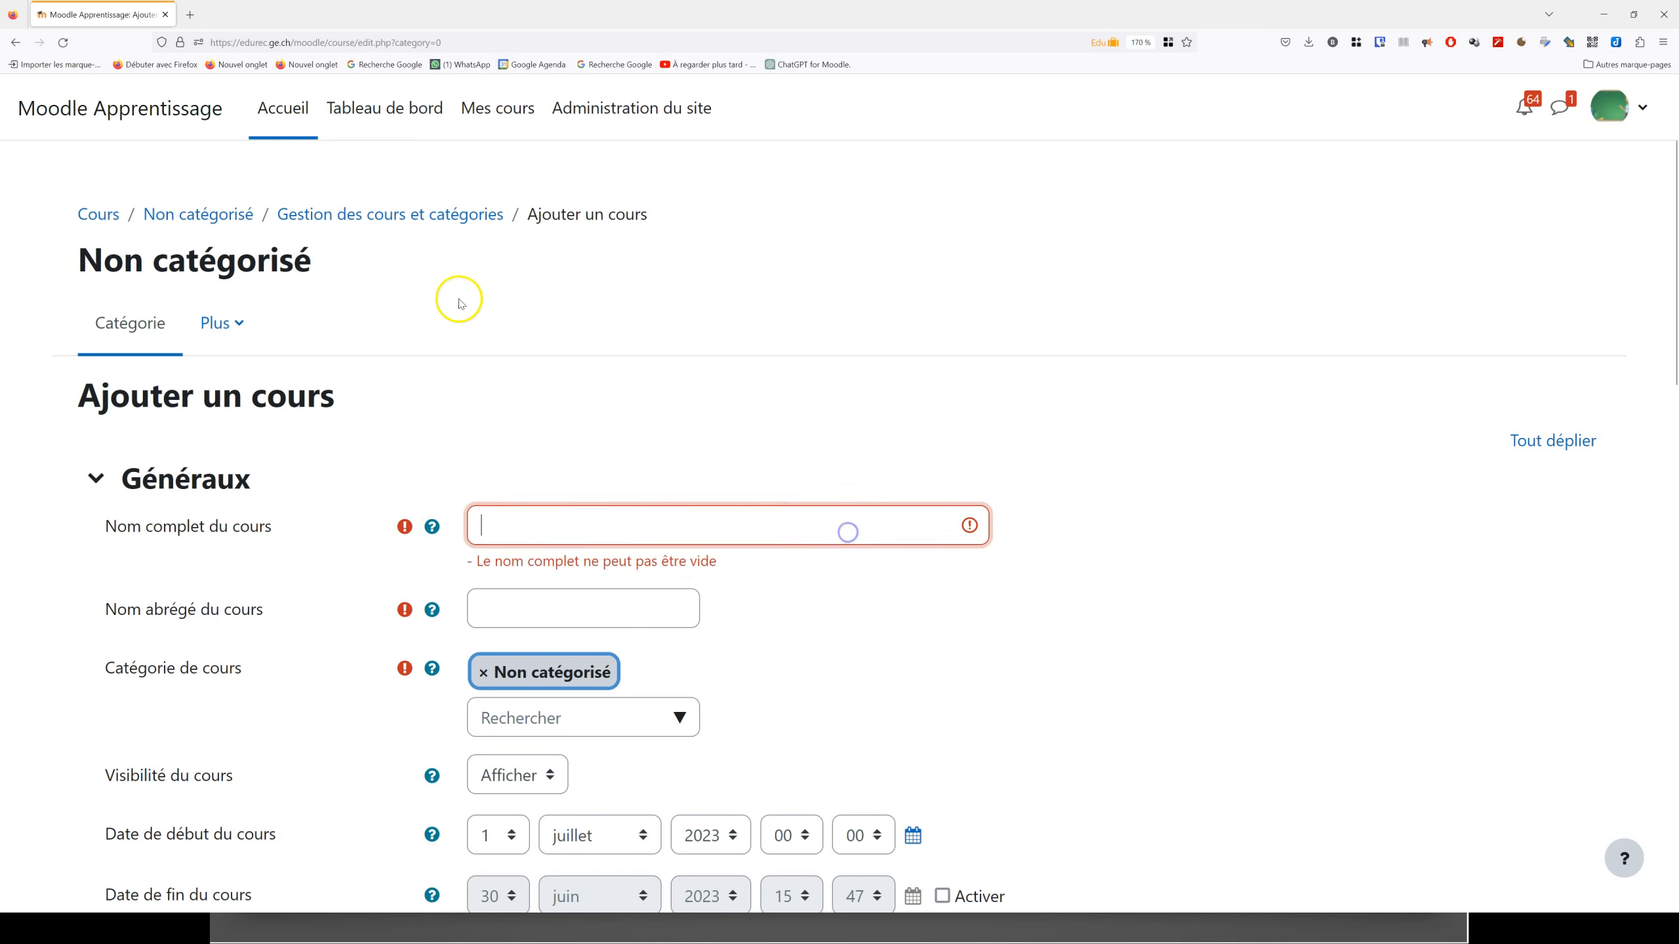
click(437, 613)
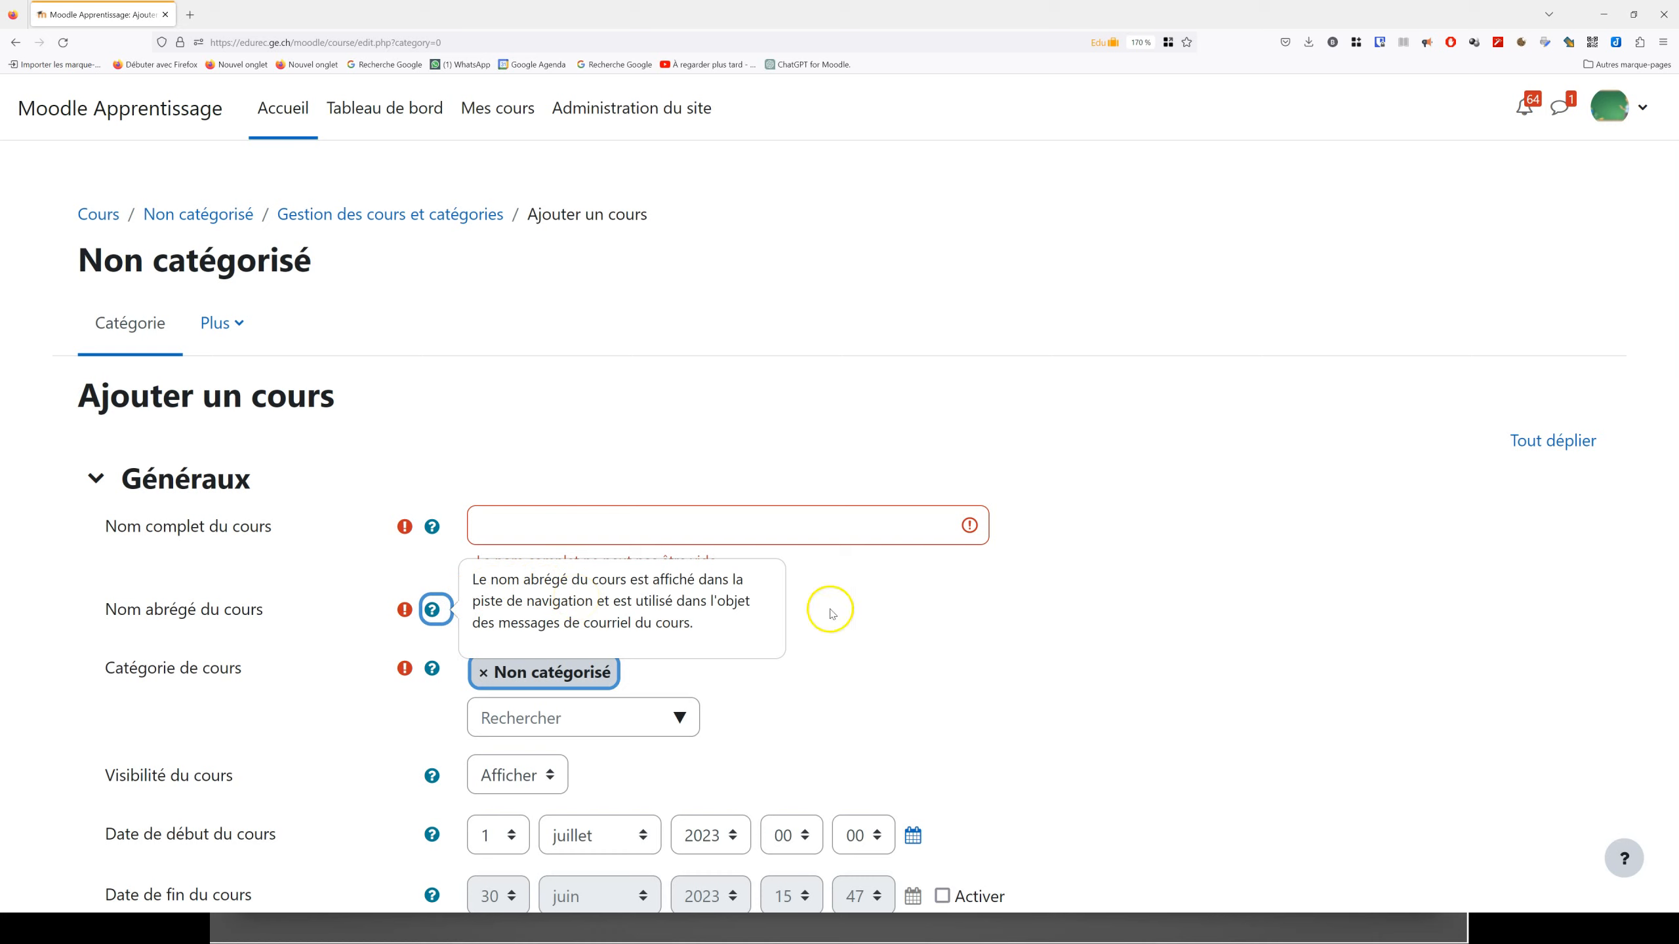
click(909, 598)
- Set the course's full name to "Cours de mathématiques de 1ère année" and its short name to "1MA voltaire"
click(527, 530)
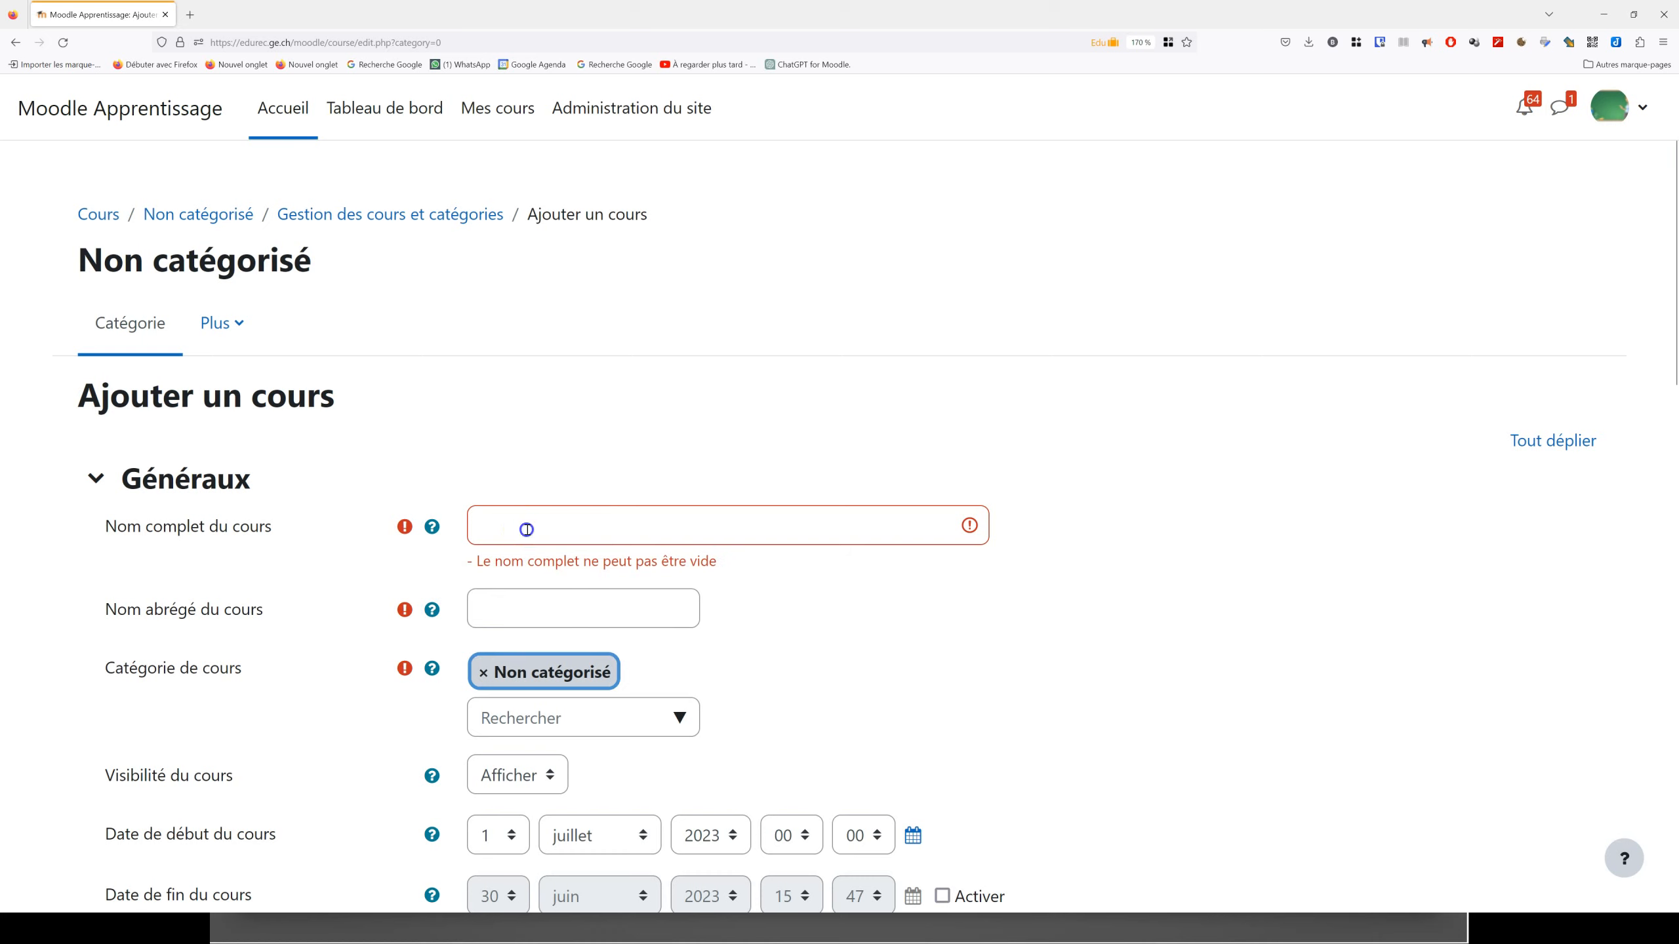
text(C)
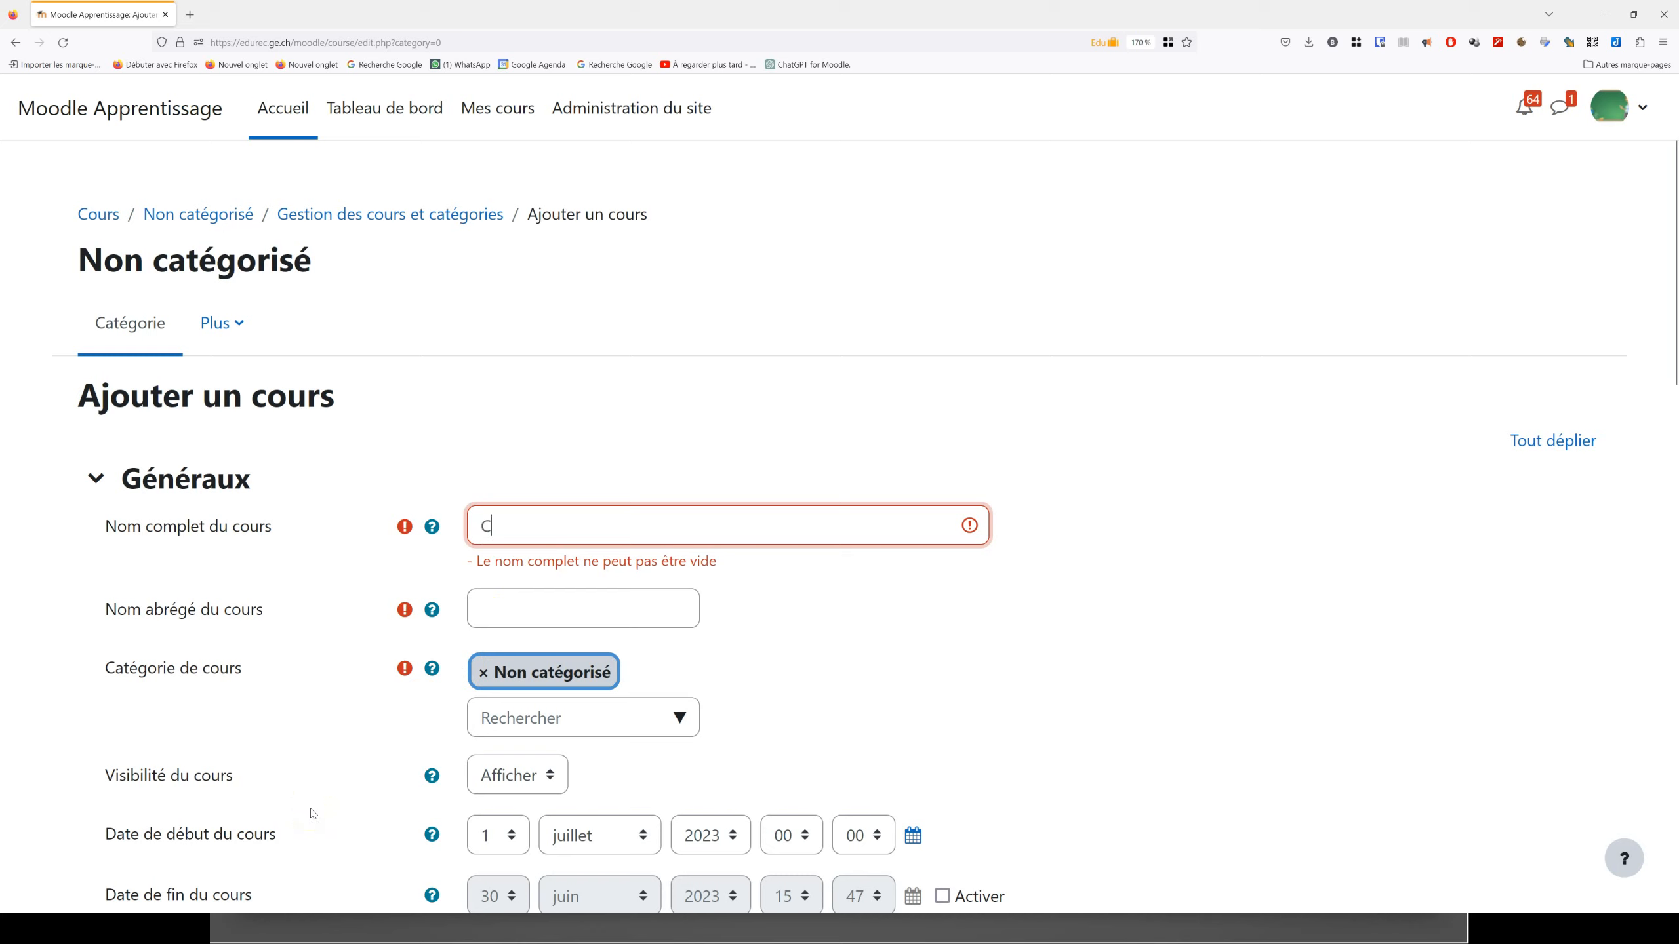
text(ours de mathématiques)
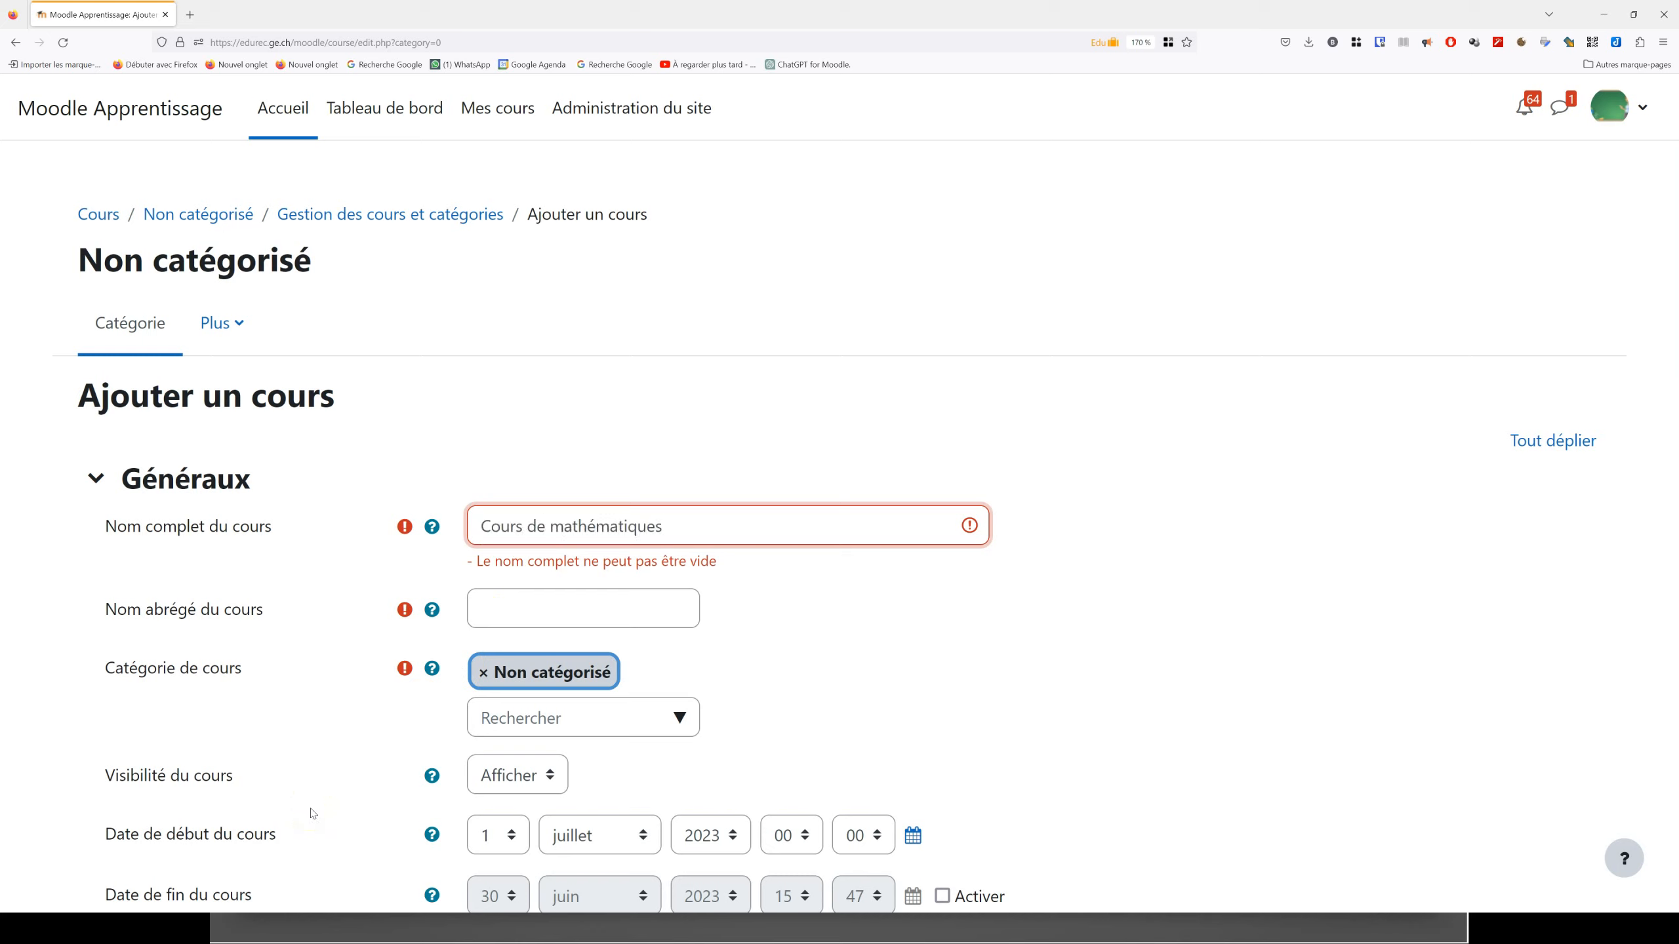
text( de 1ère année)
click(531, 623)
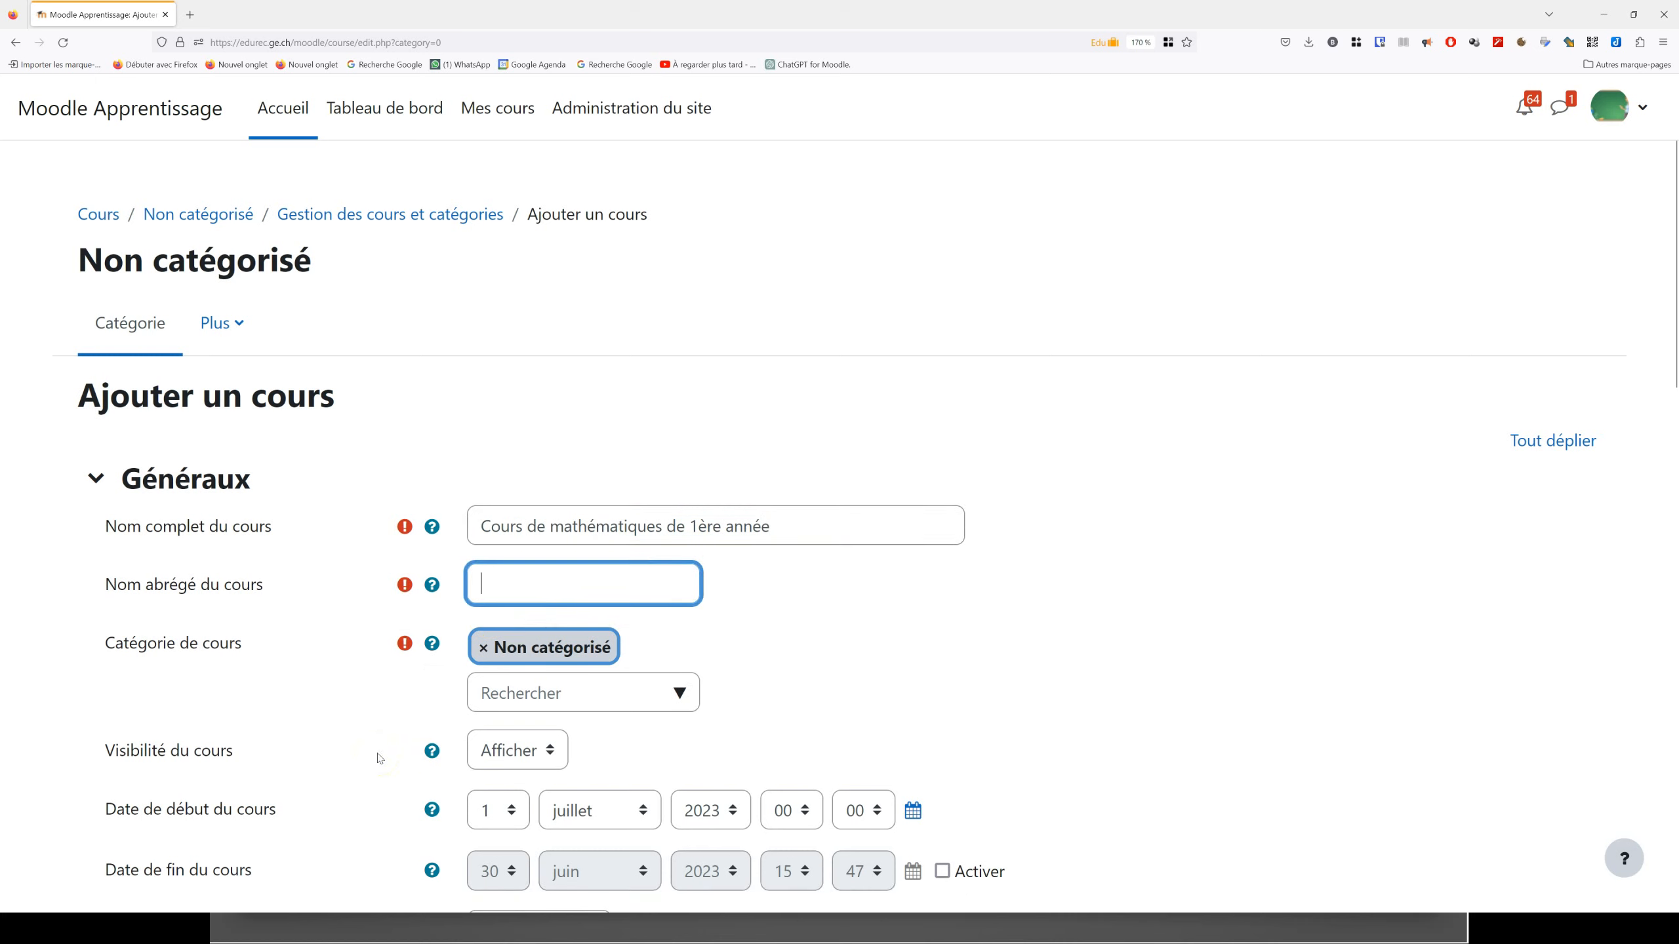
text(1MA)
text(voltaire)
- Search the course categories for "voltaire" and assign Collège de Genève (CdG) / Collège Voltaire / Mathématiques
scroll(827, 596, down, 3)
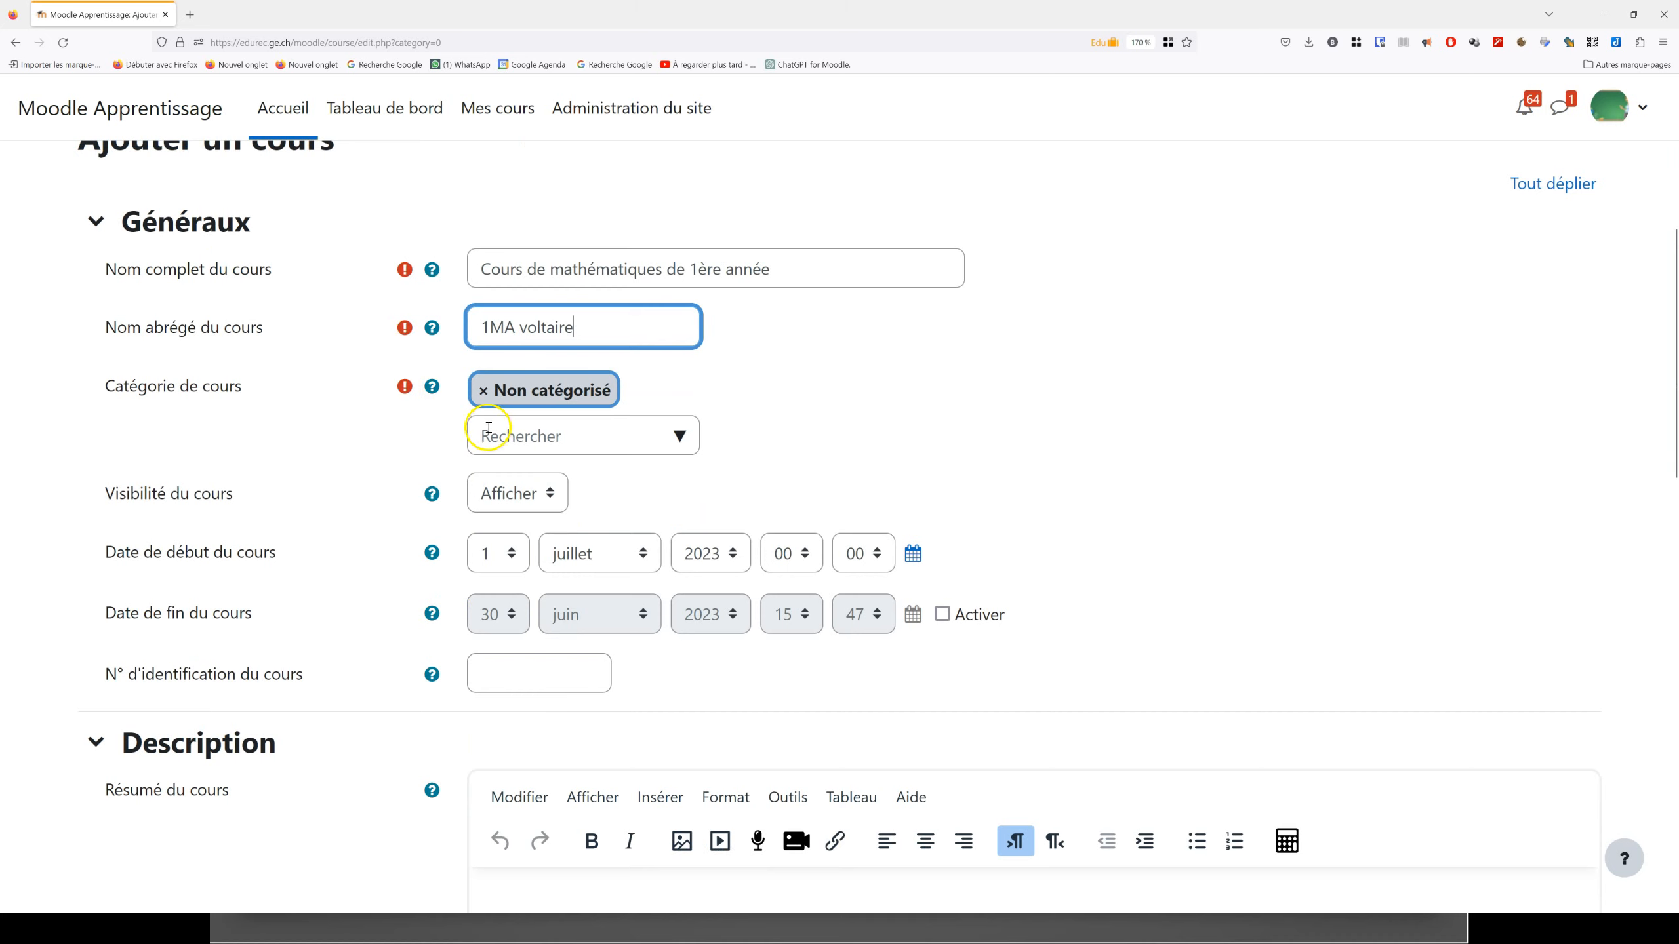
click(542, 435)
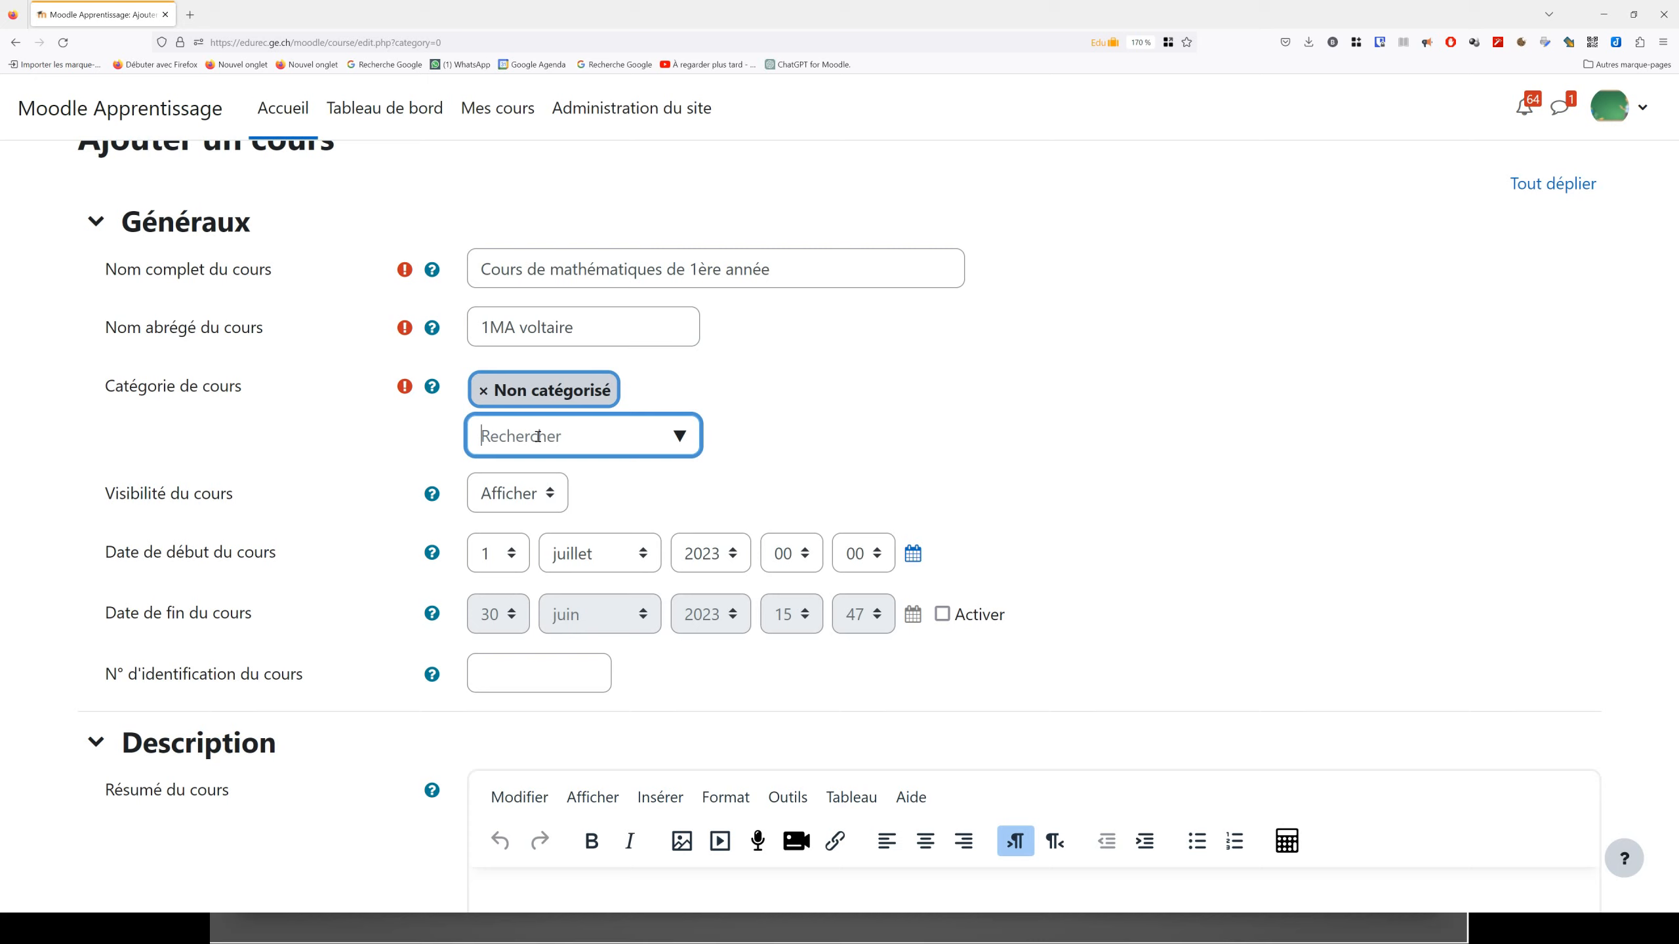
text(voltaire)
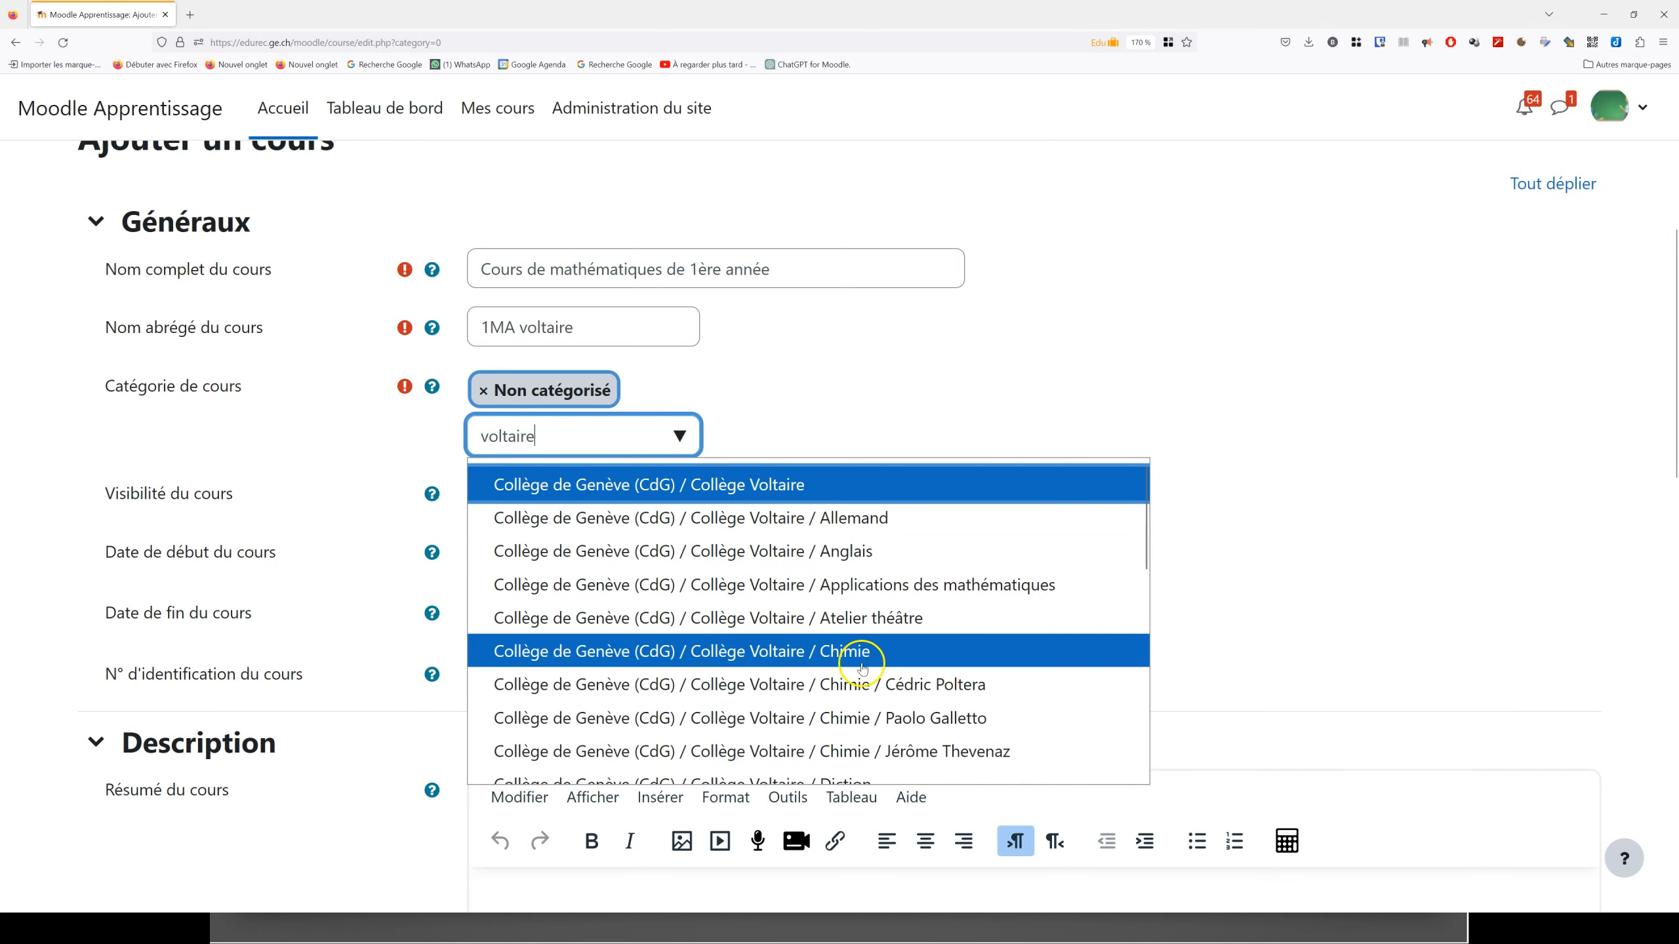
scroll(850, 652, down, 3)
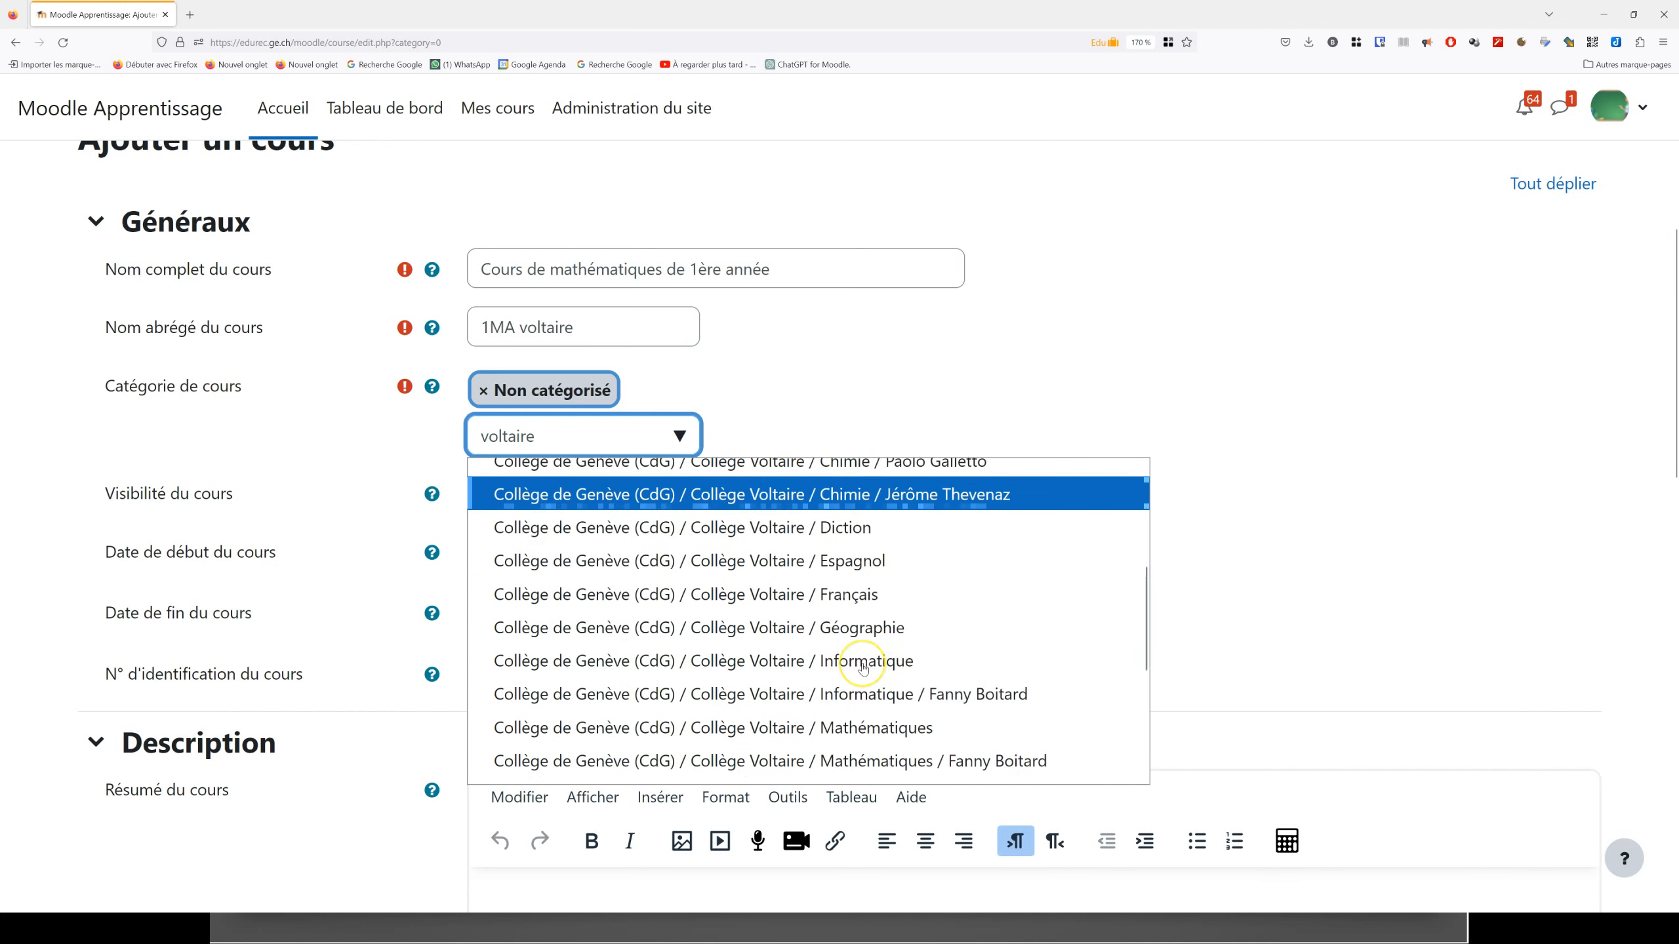
click(886, 727)
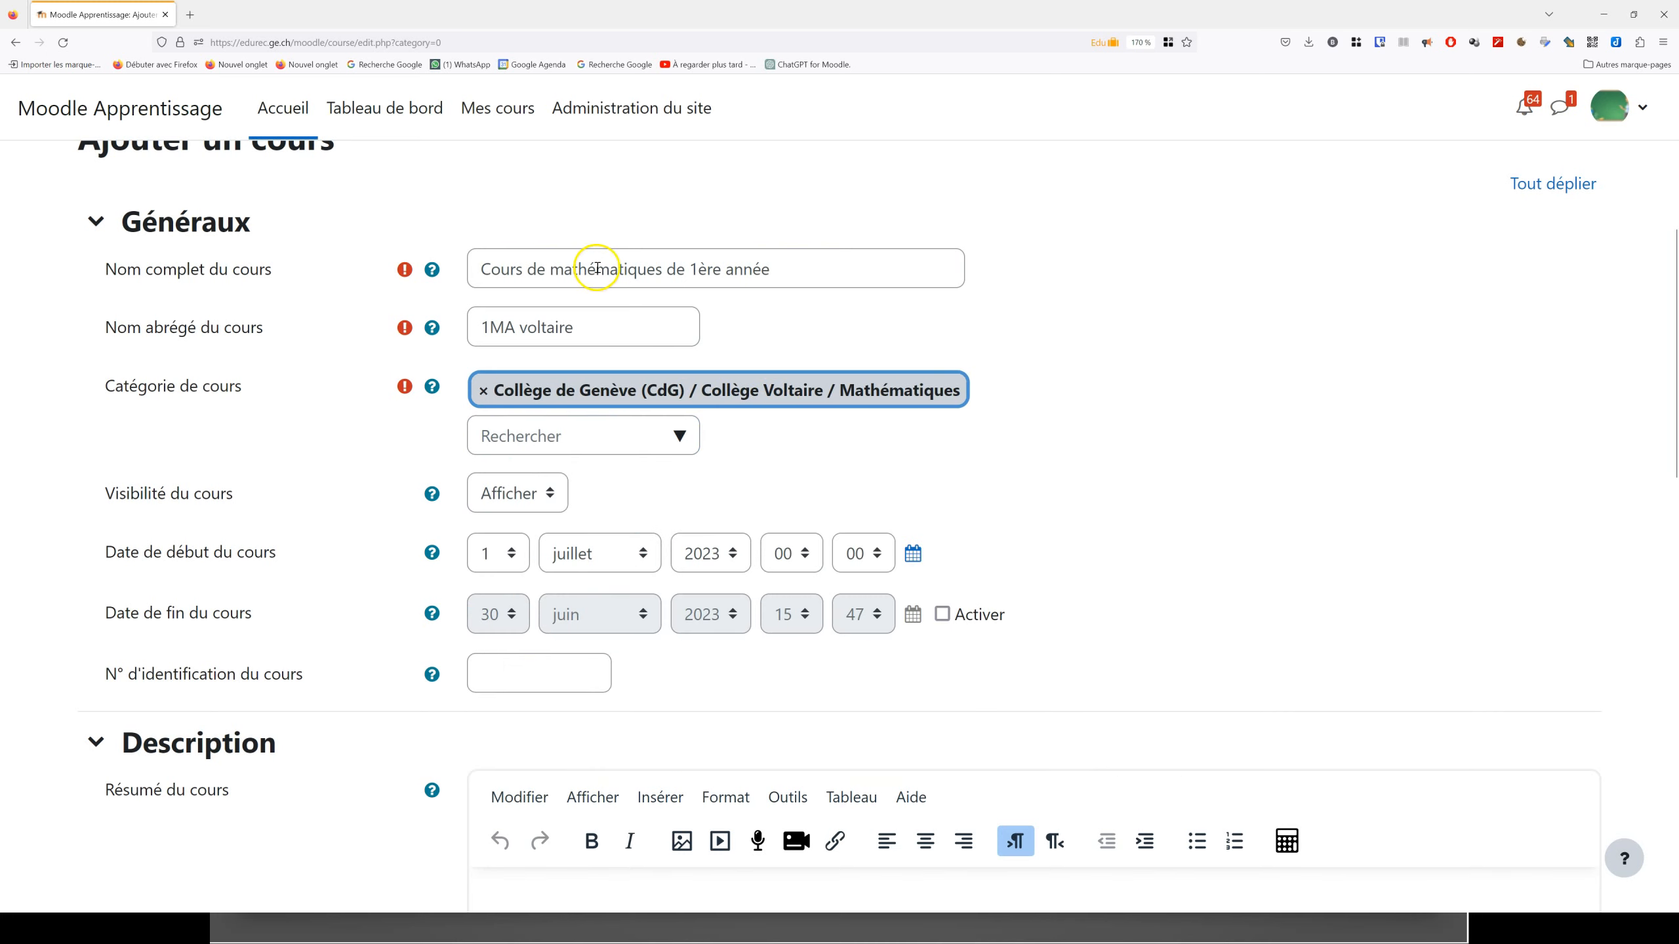
click(600, 326)
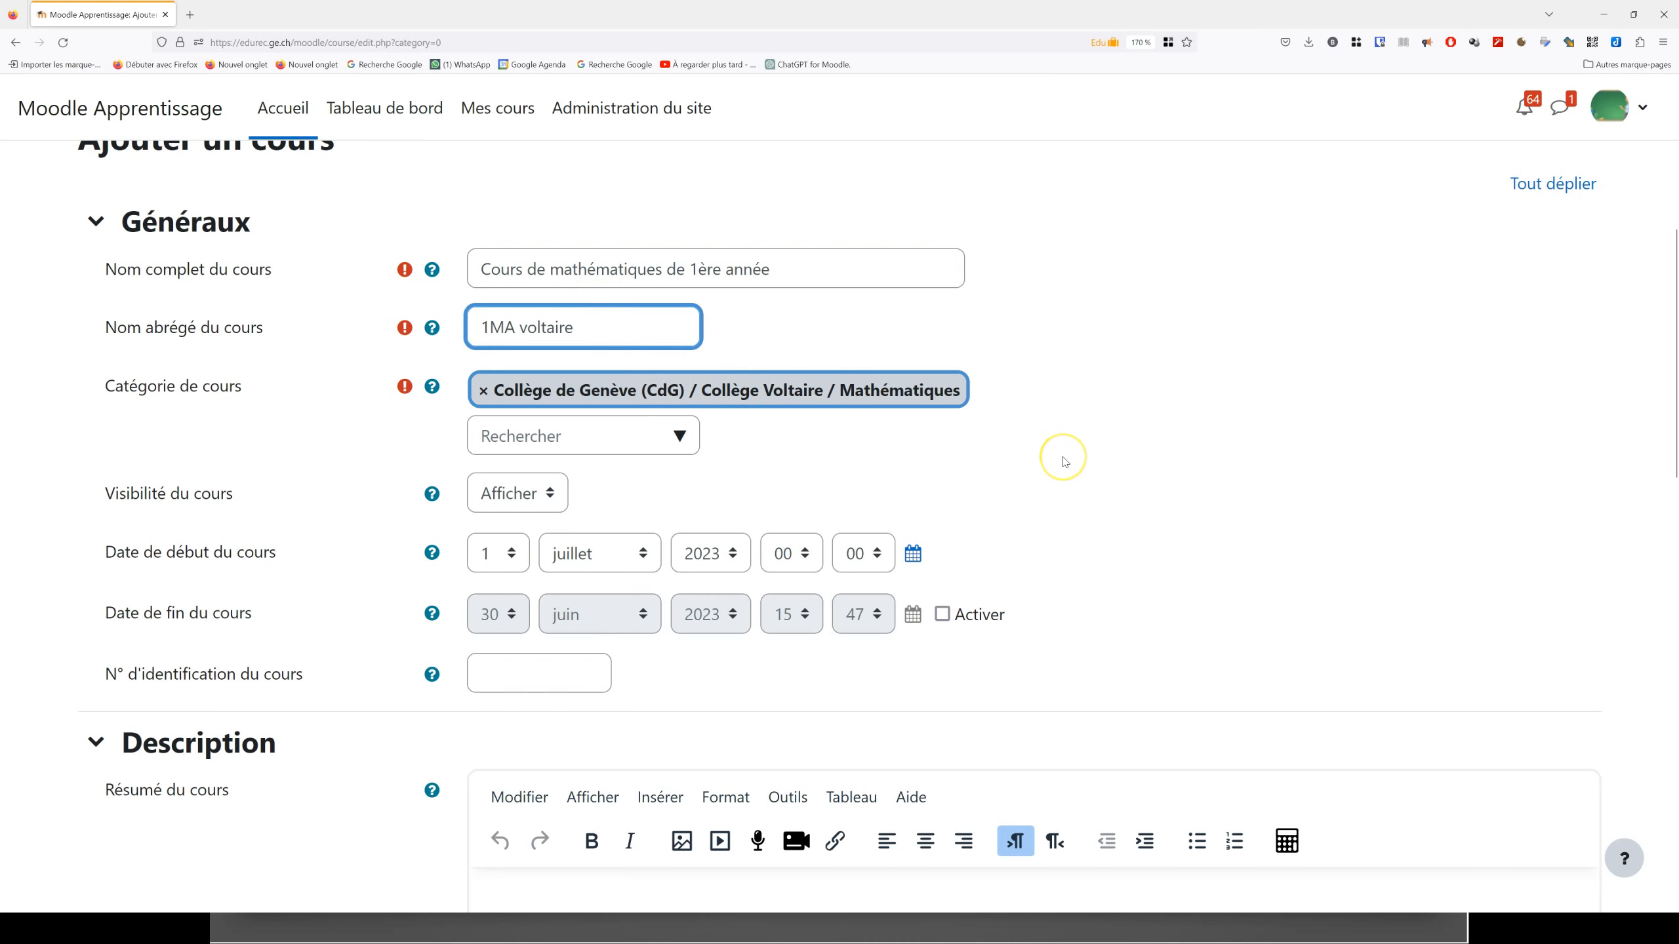
- Write the course summary as two paragraphs, "Prénom Nom" and "Le nom de la classe"
scroll(1064, 461, down, 2)
scroll(983, 447, down, 8)
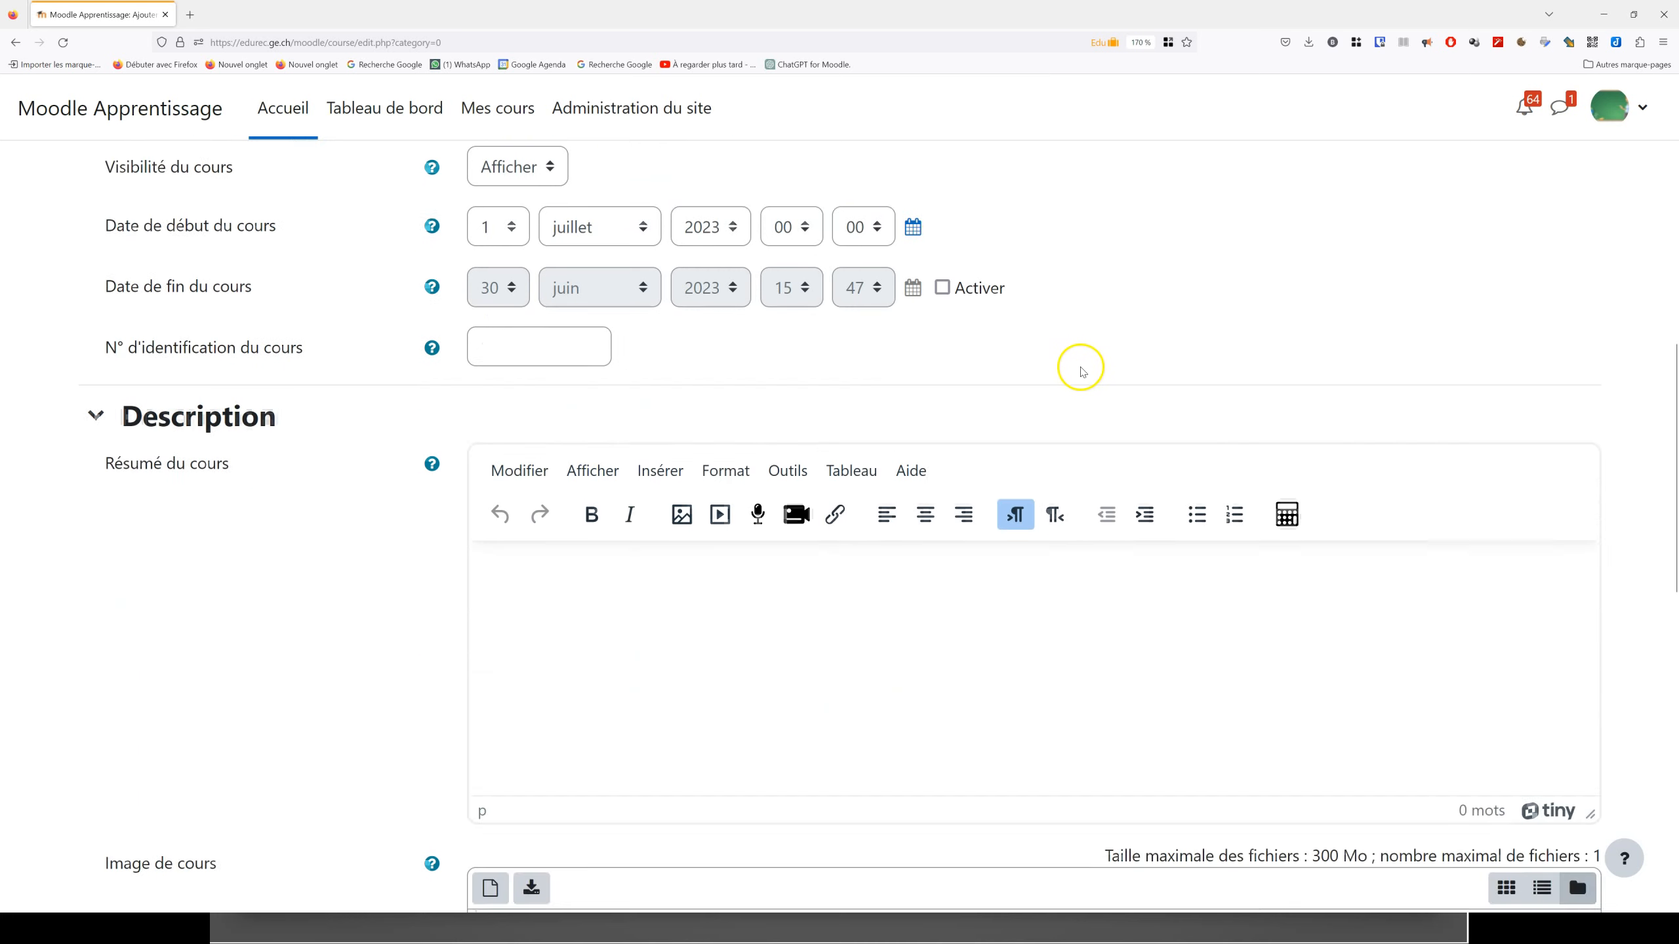
scroll(1081, 370, up, 4)
click(745, 567)
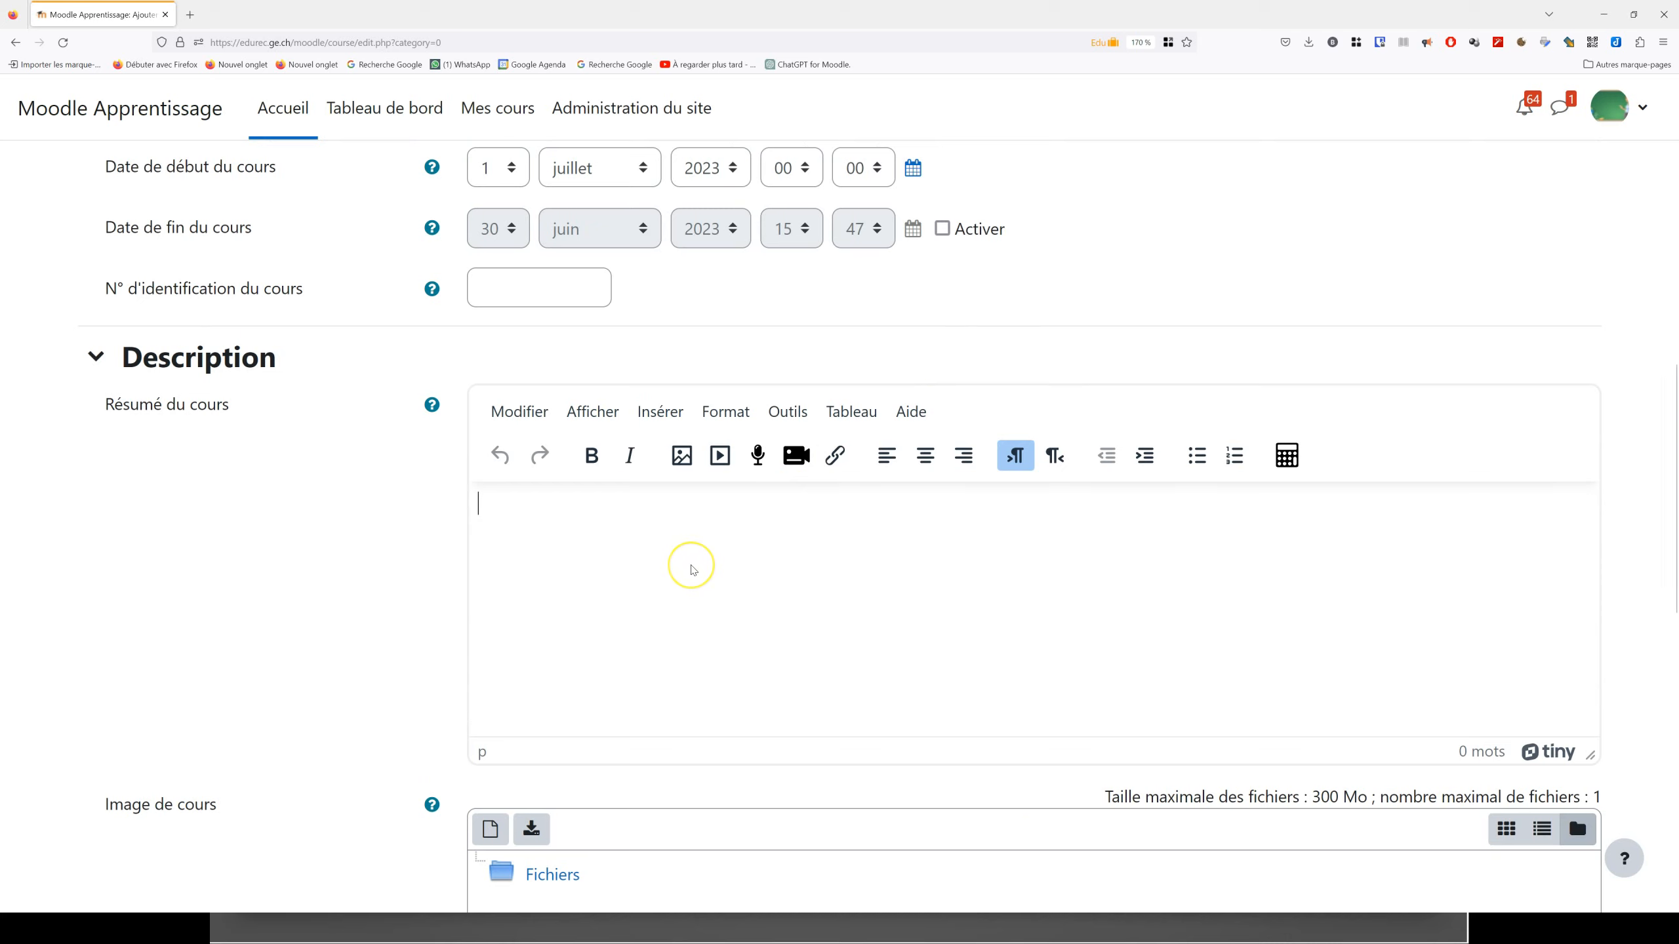
text(Prénom Nom)
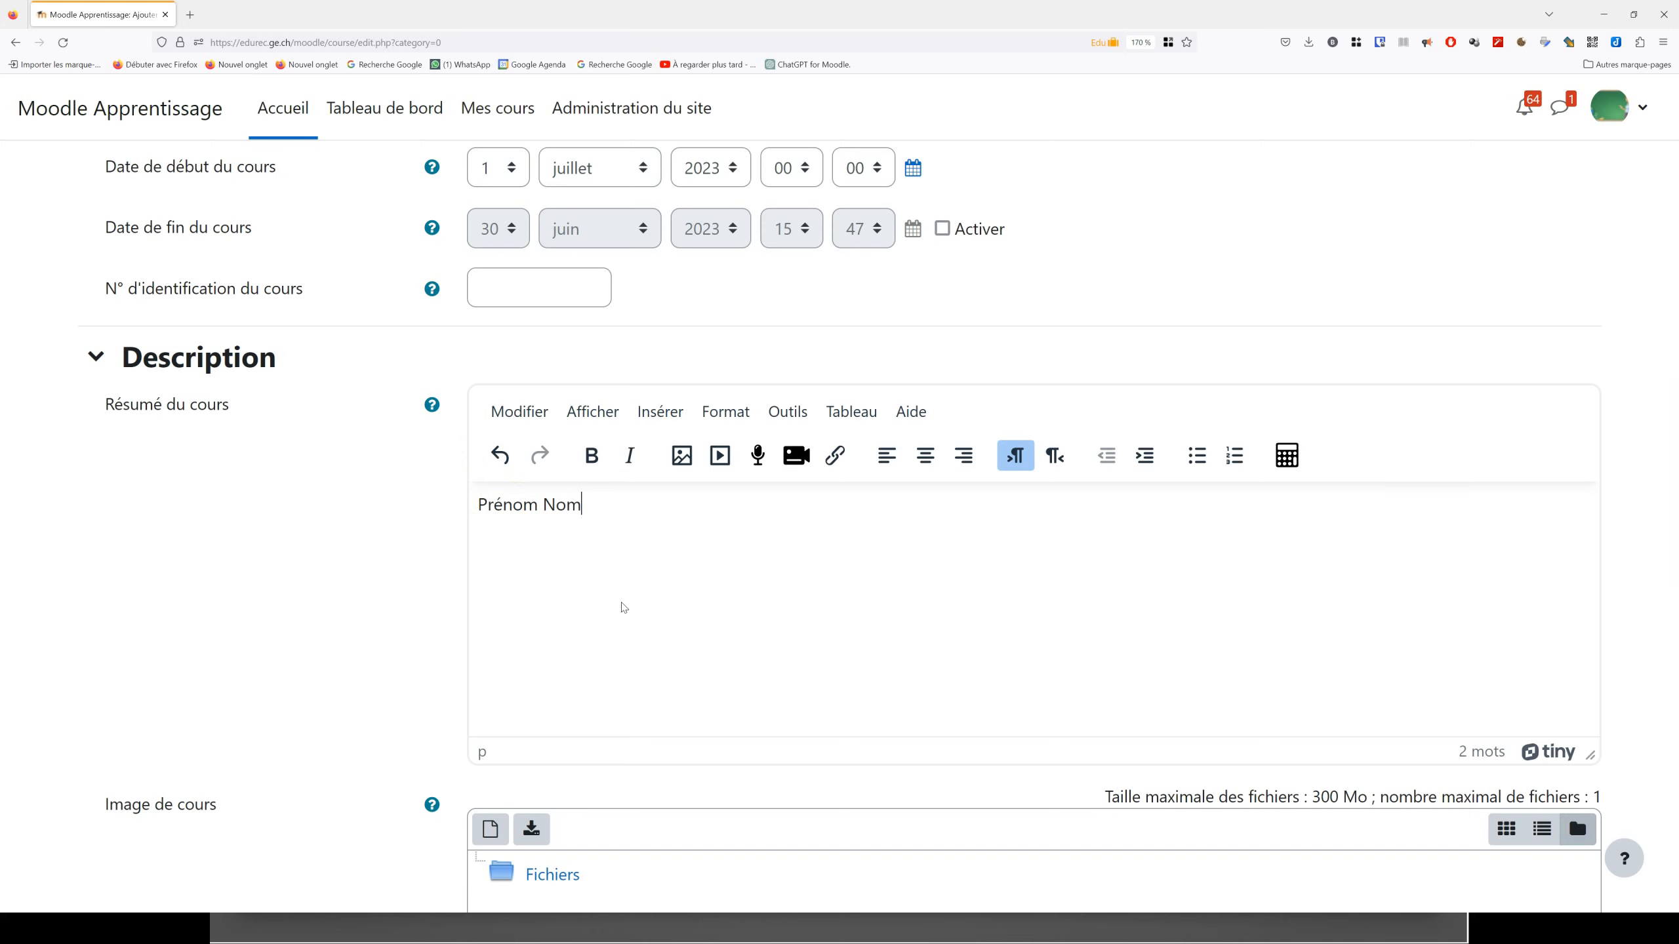
scroll(623, 607, up, 2)
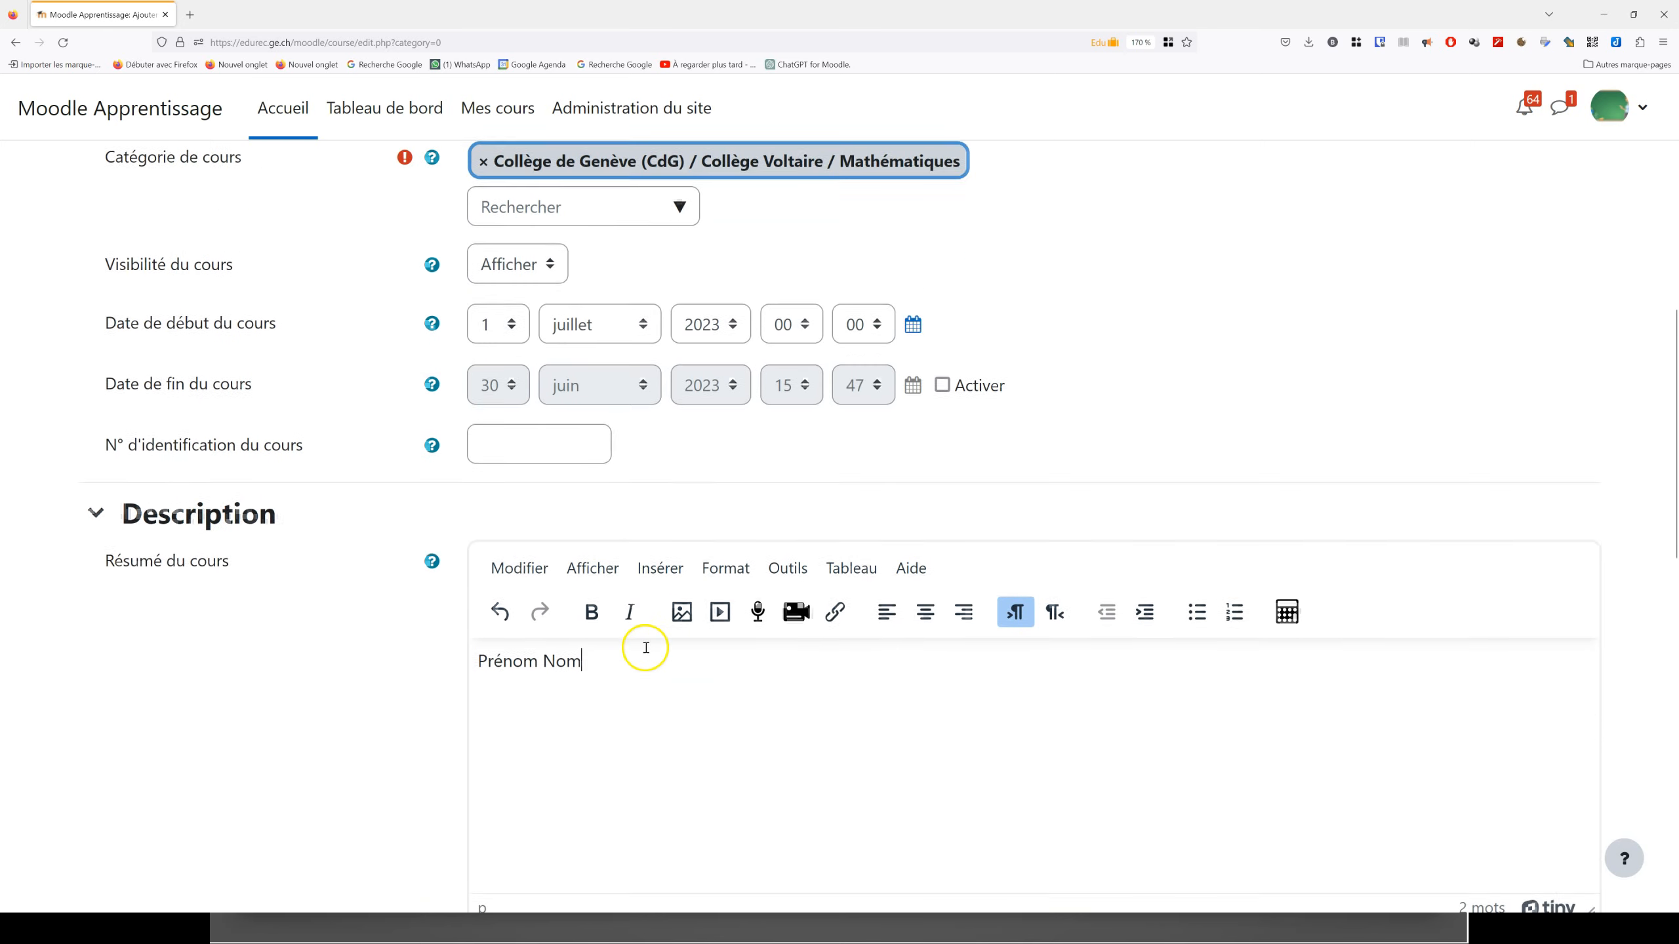
scroll(623, 688, down, 1)
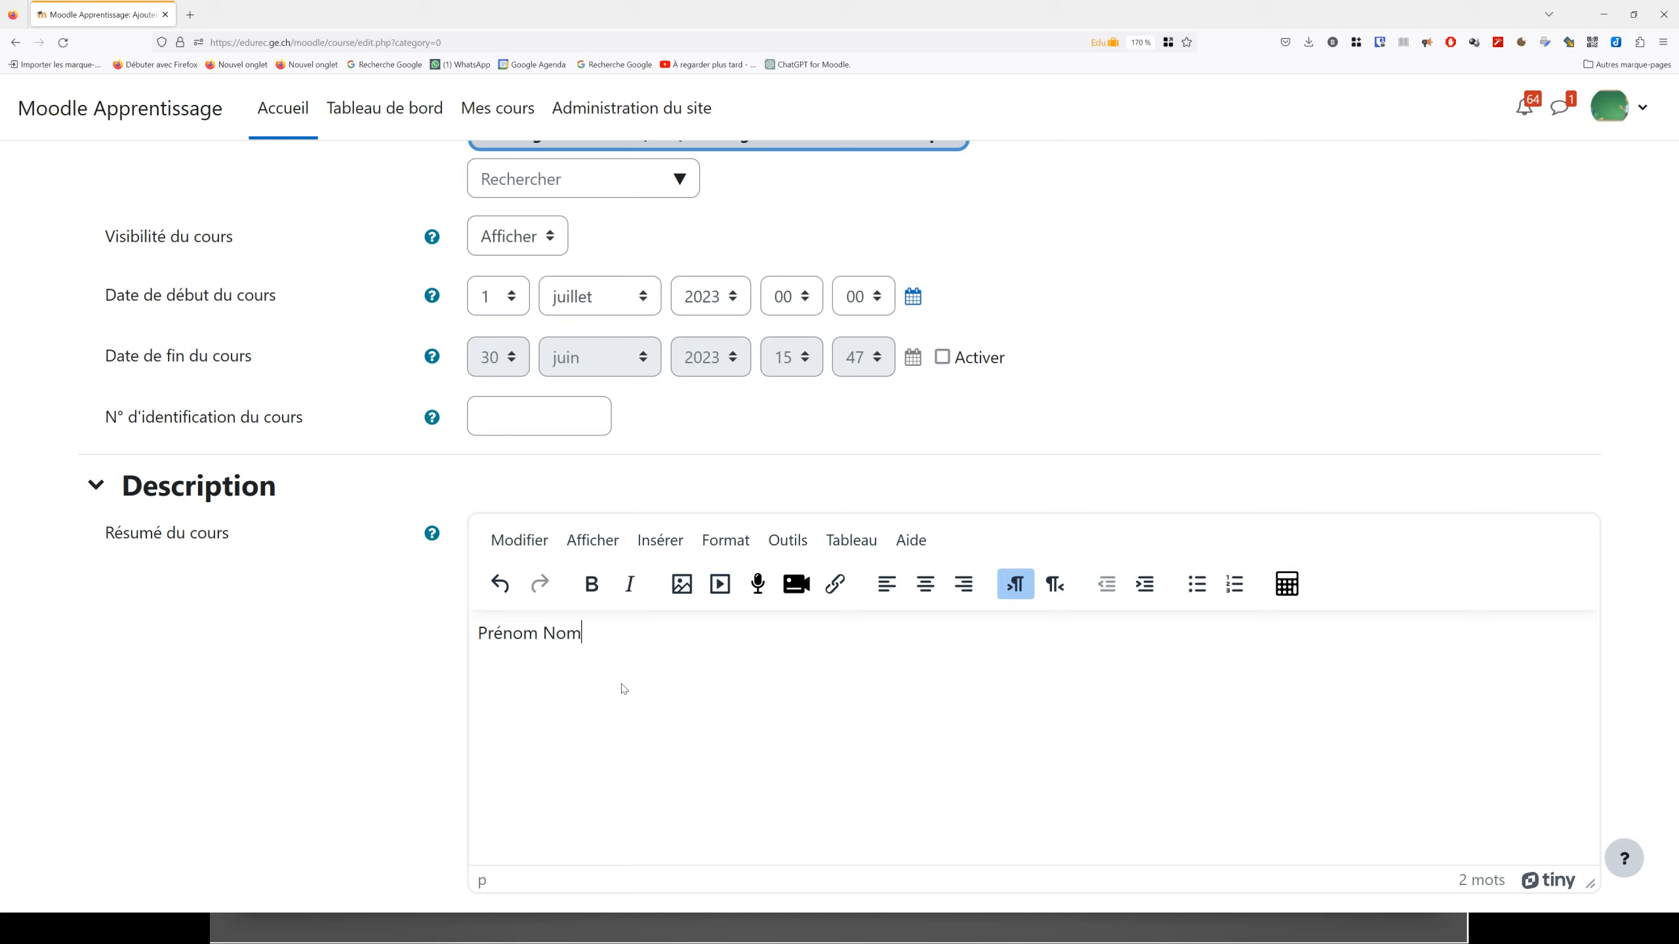
key(Return)
text(Le nom de la classe)
- Review the remaining course form sections, leaving the course image empty, and save the new course to display it
scroll(656, 663, down, 4)
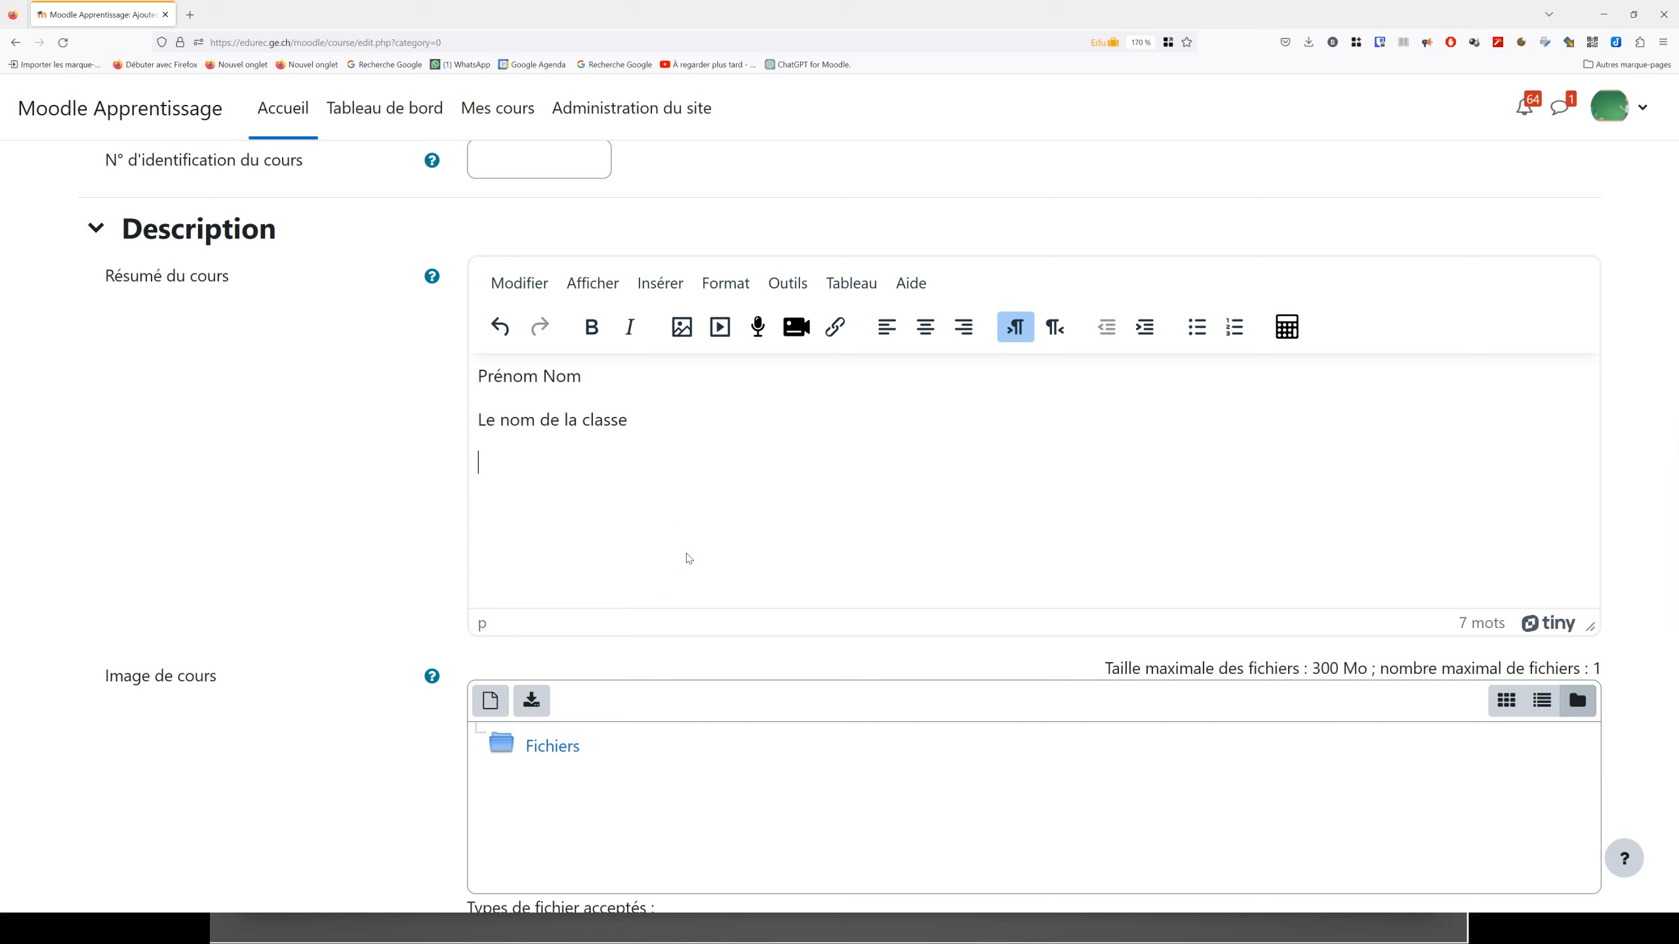
scroll(680, 602, down, 2)
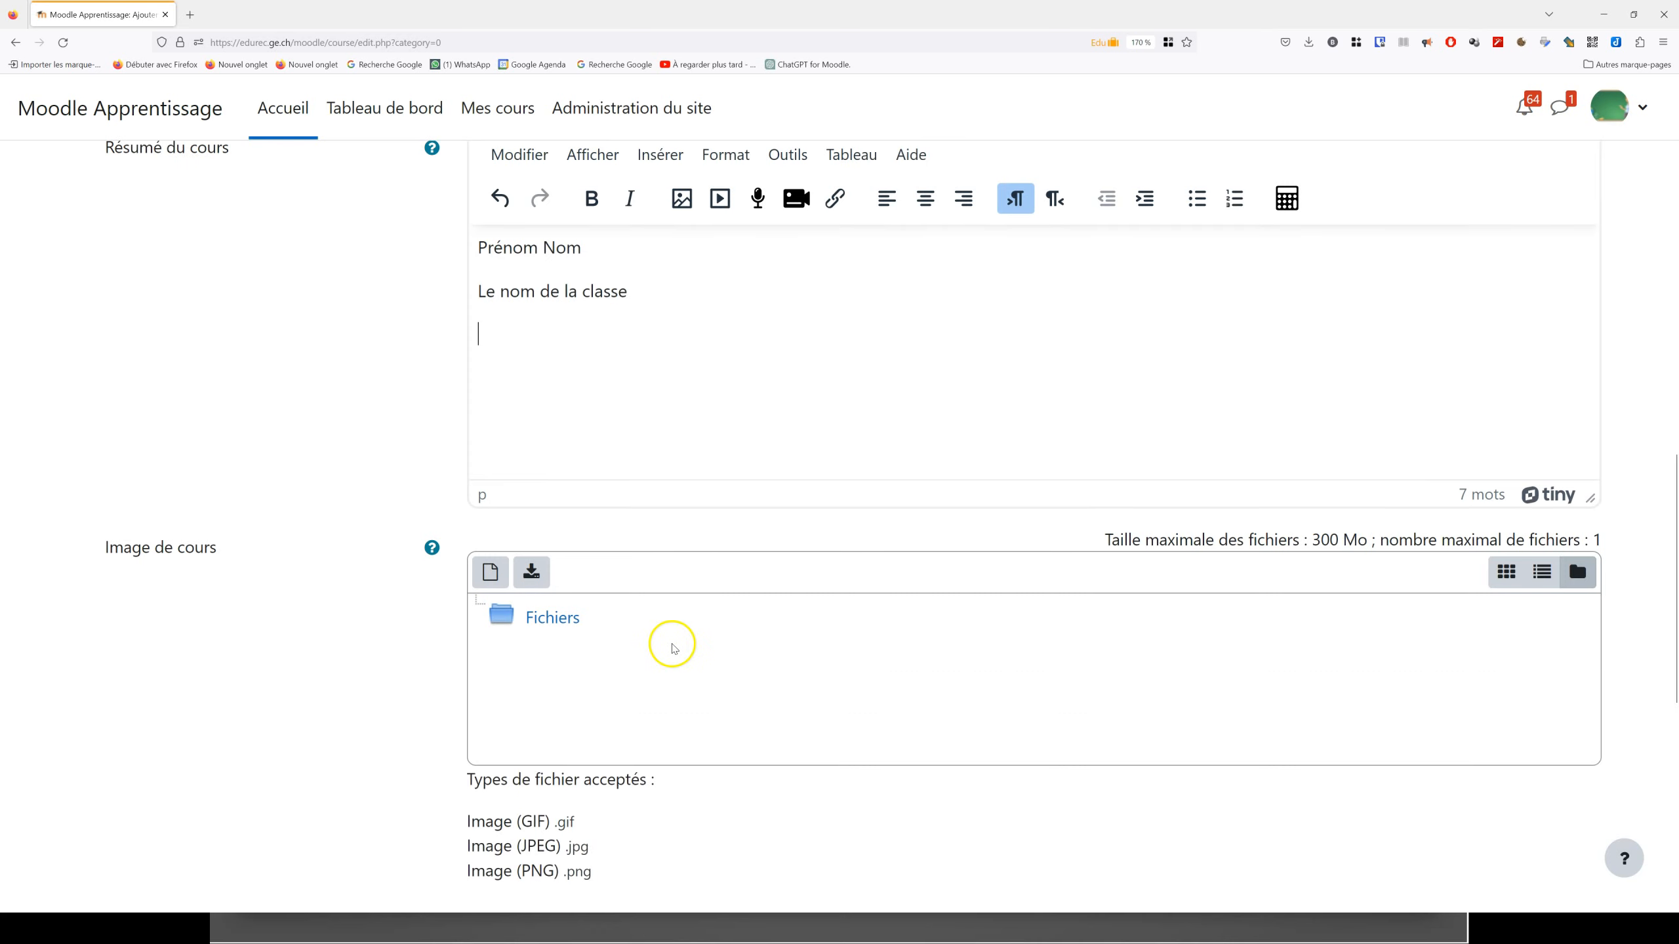
scroll(680, 646, down, 4)
scroll(690, 647, up, 2)
scroll(528, 651, down, 4)
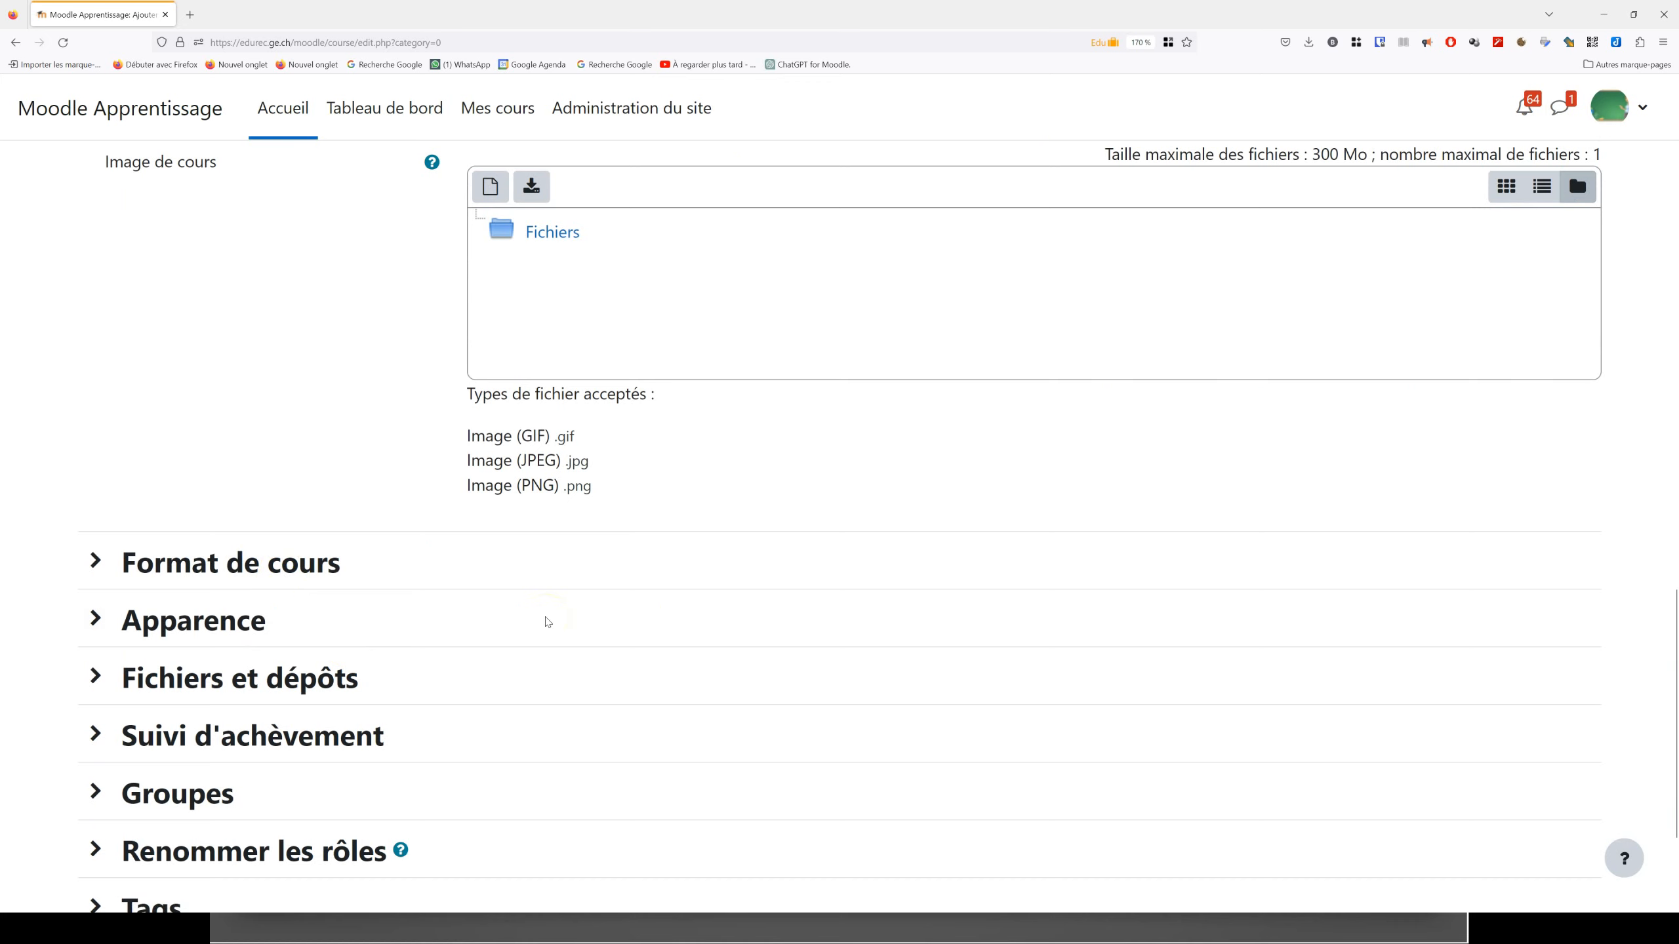
scroll(548, 621, down, 3)
click(581, 758)
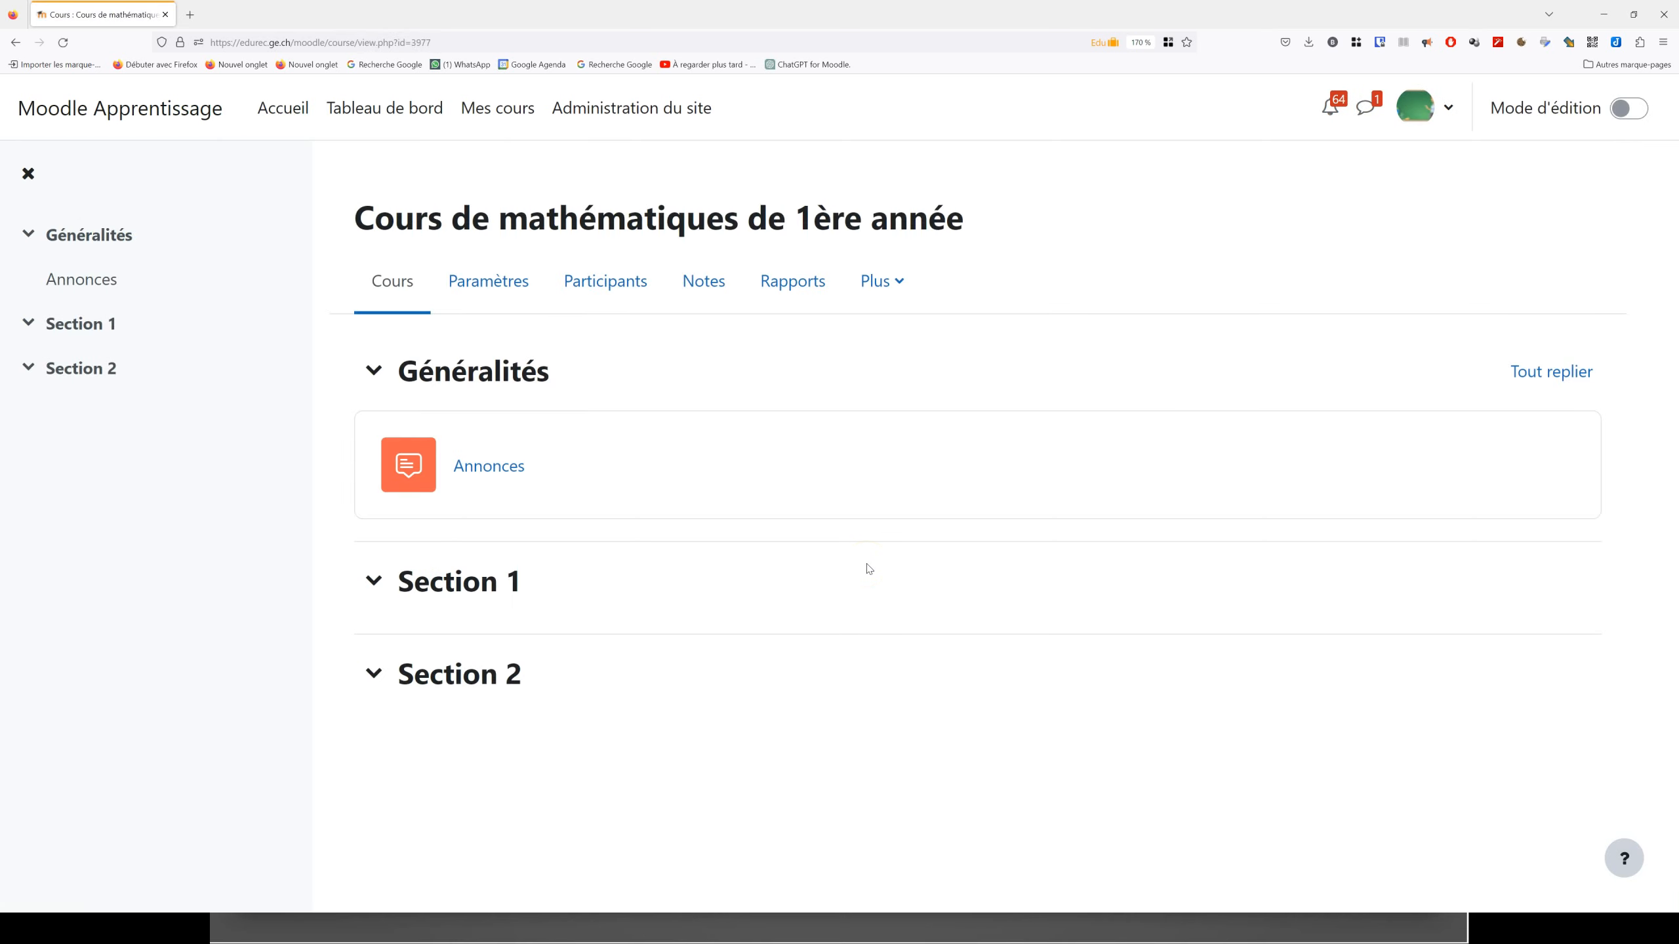
- Look through the new course's settings and return to the course page
click(502, 291)
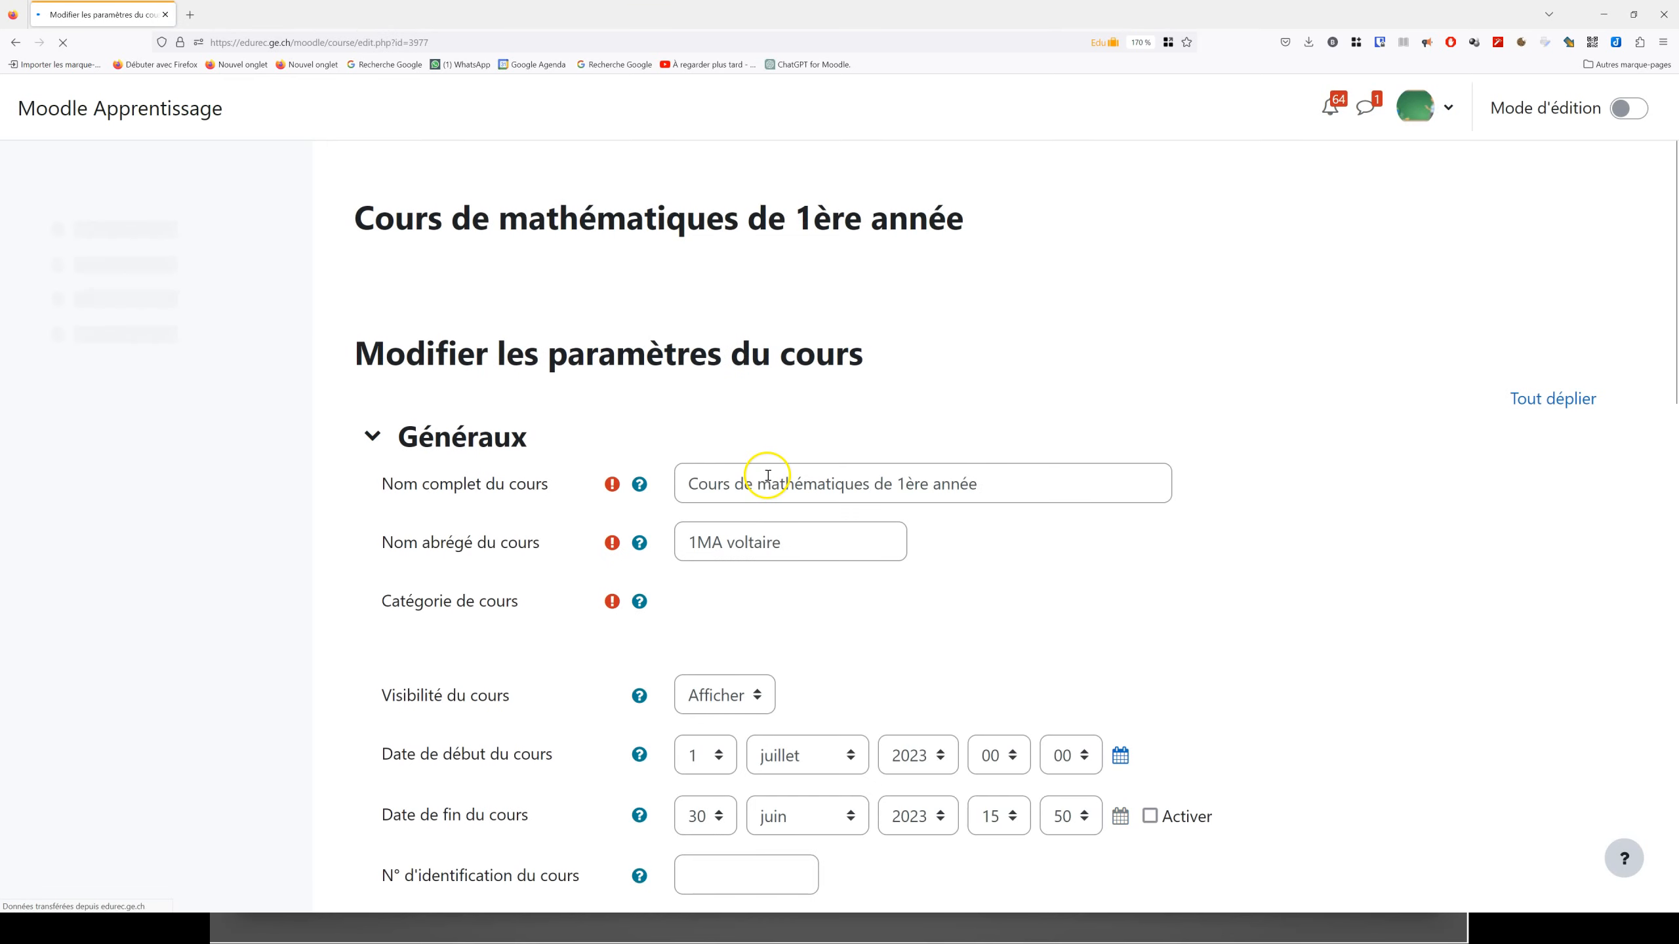
scroll(1067, 537, down, 8)
scroll(1067, 537, up, 8)
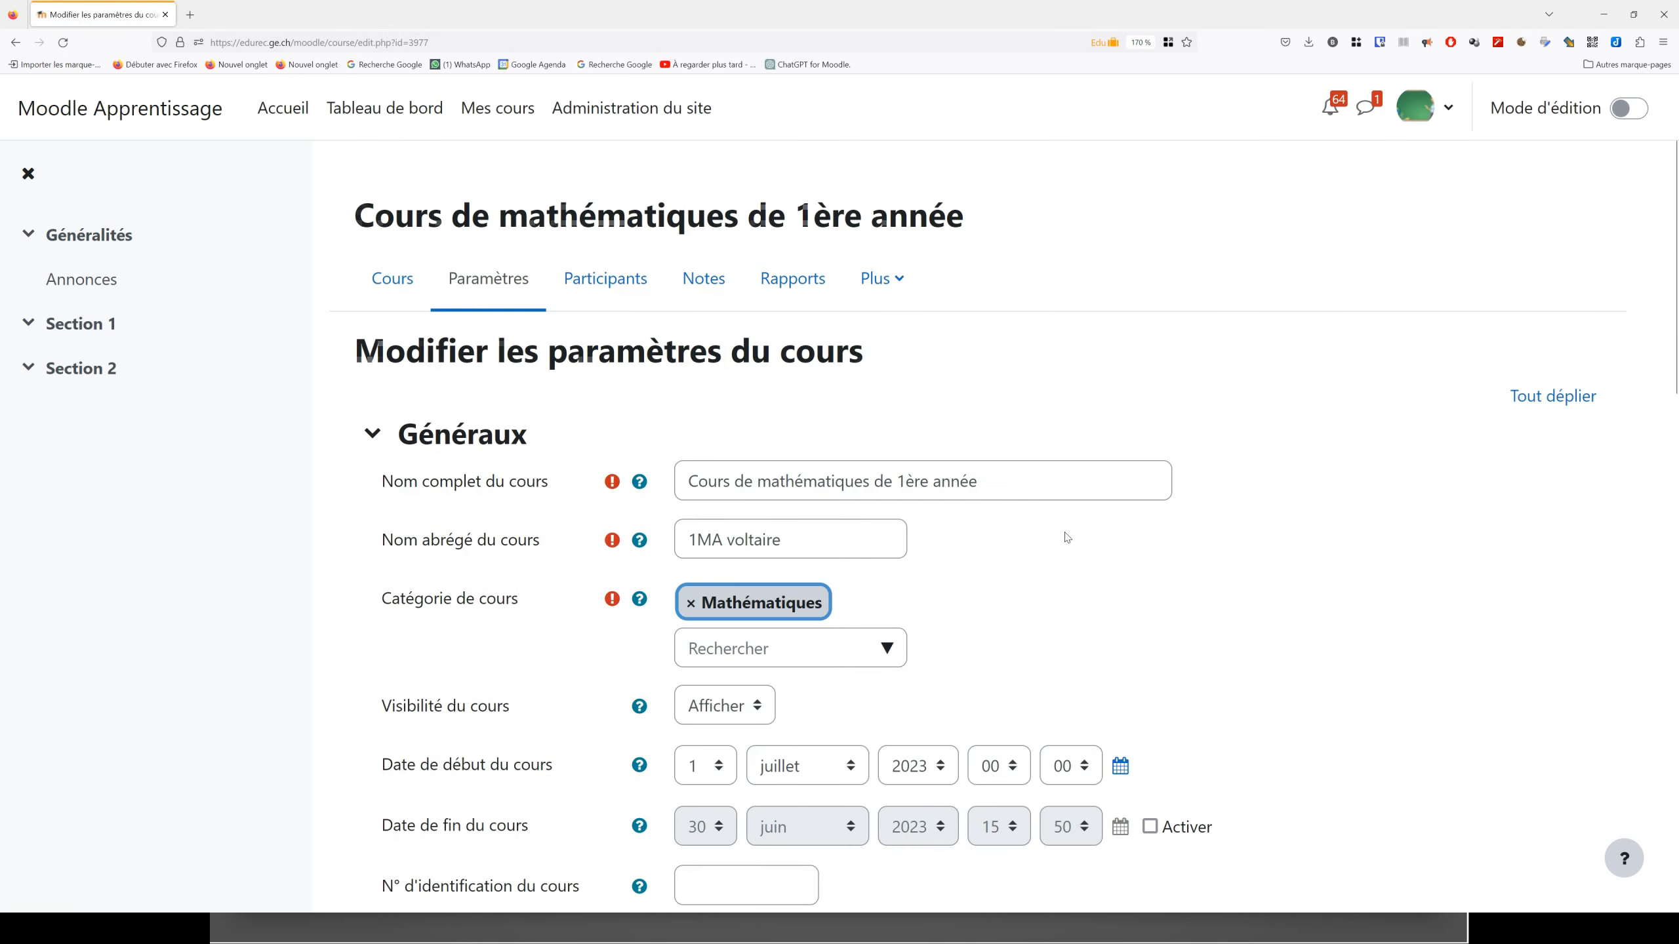
click(13, 43)
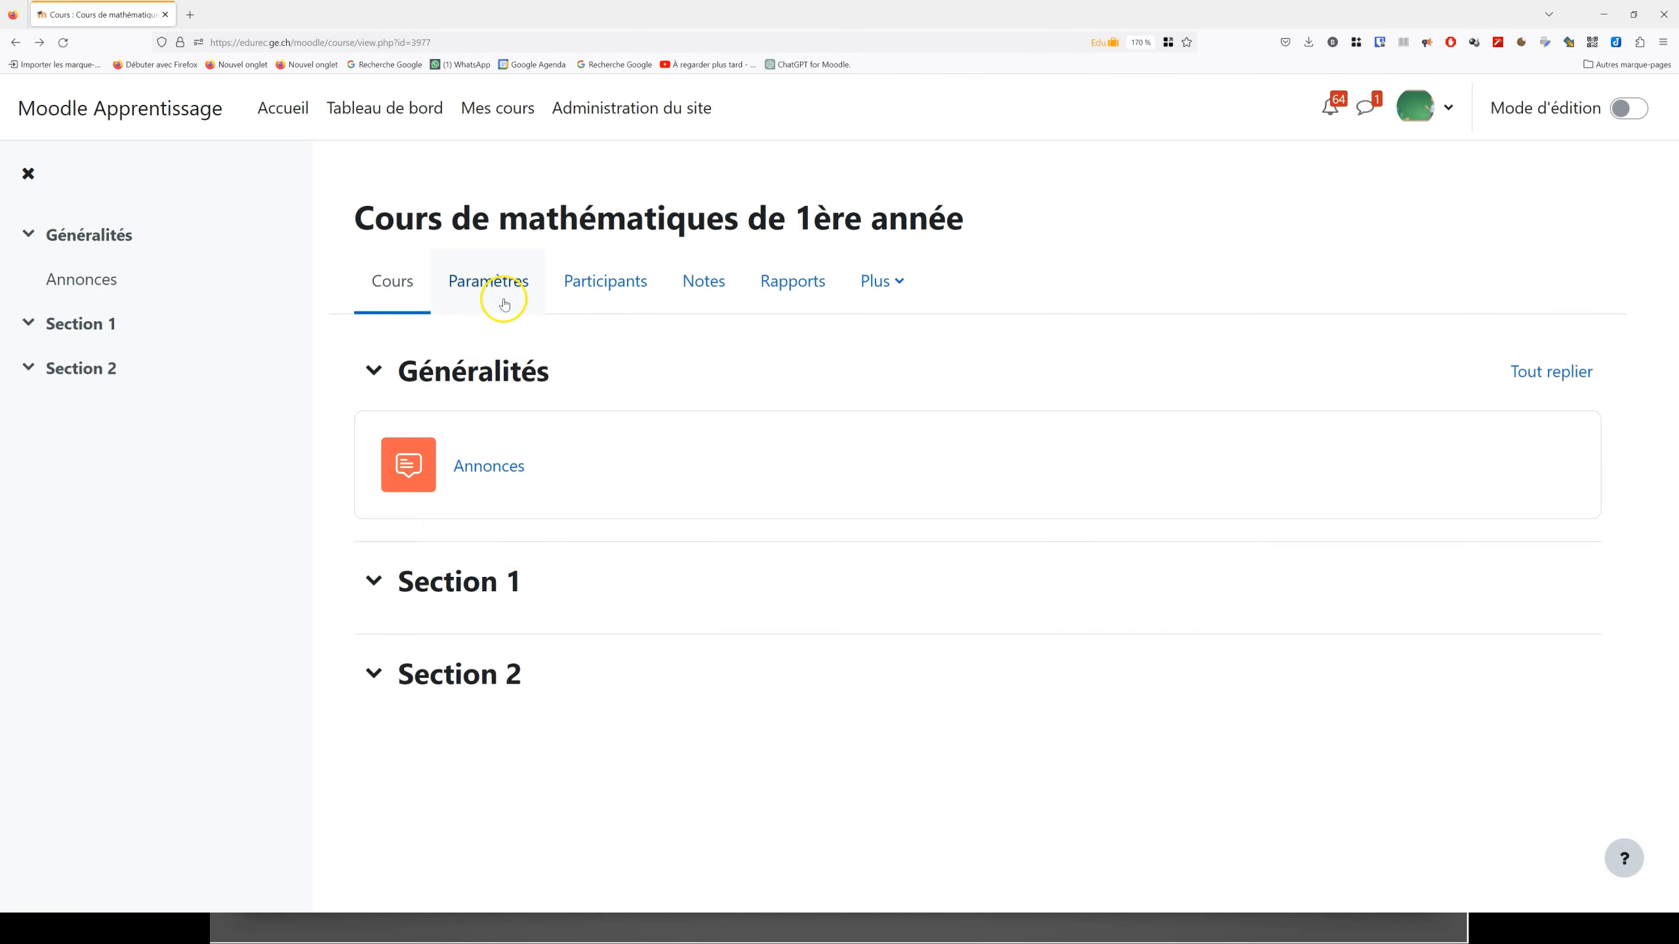
- View the course's Annonces forum and return to the 1MA voltaire course page
click(489, 467)
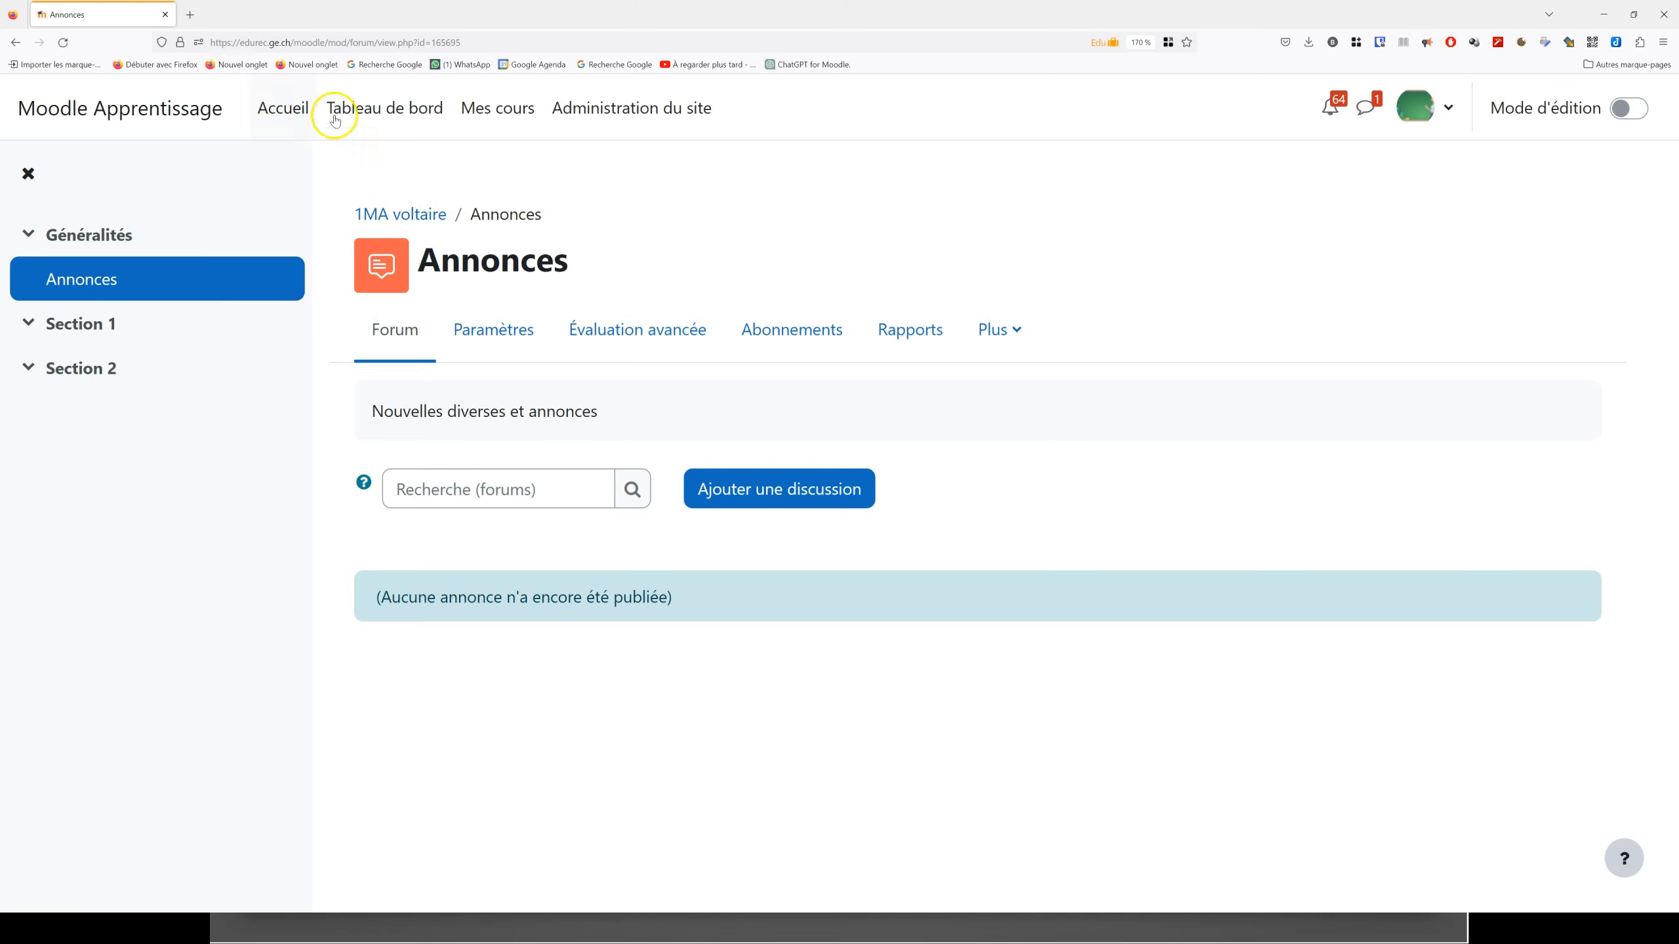
click(393, 217)
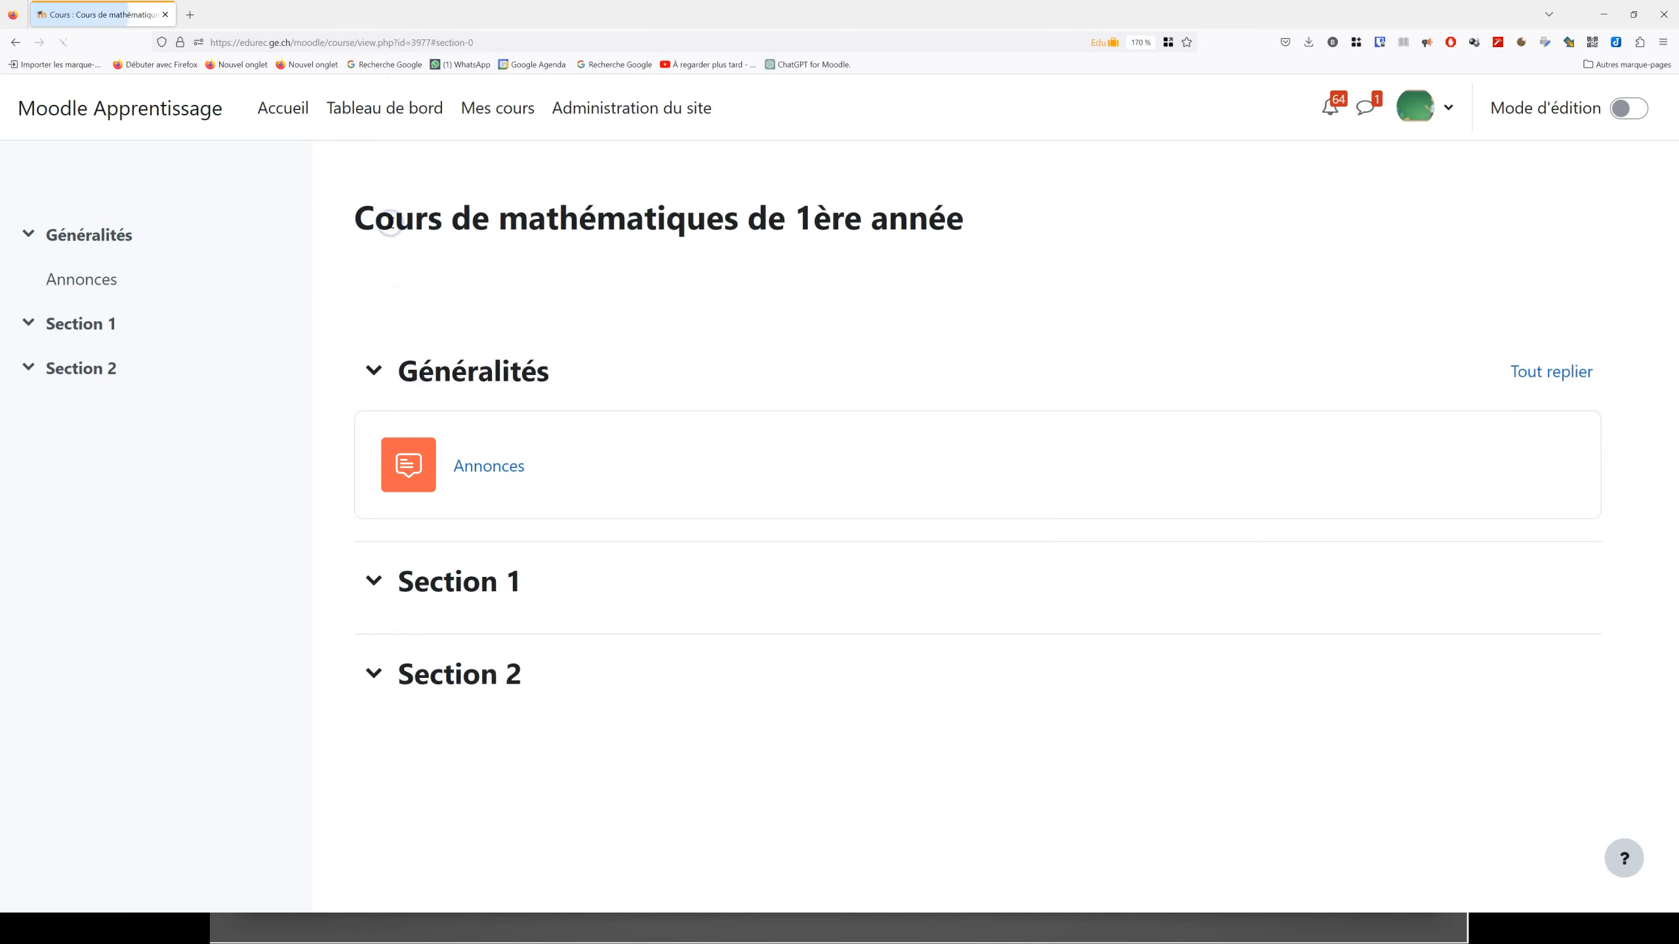
drag(350, 218, 1004, 229)
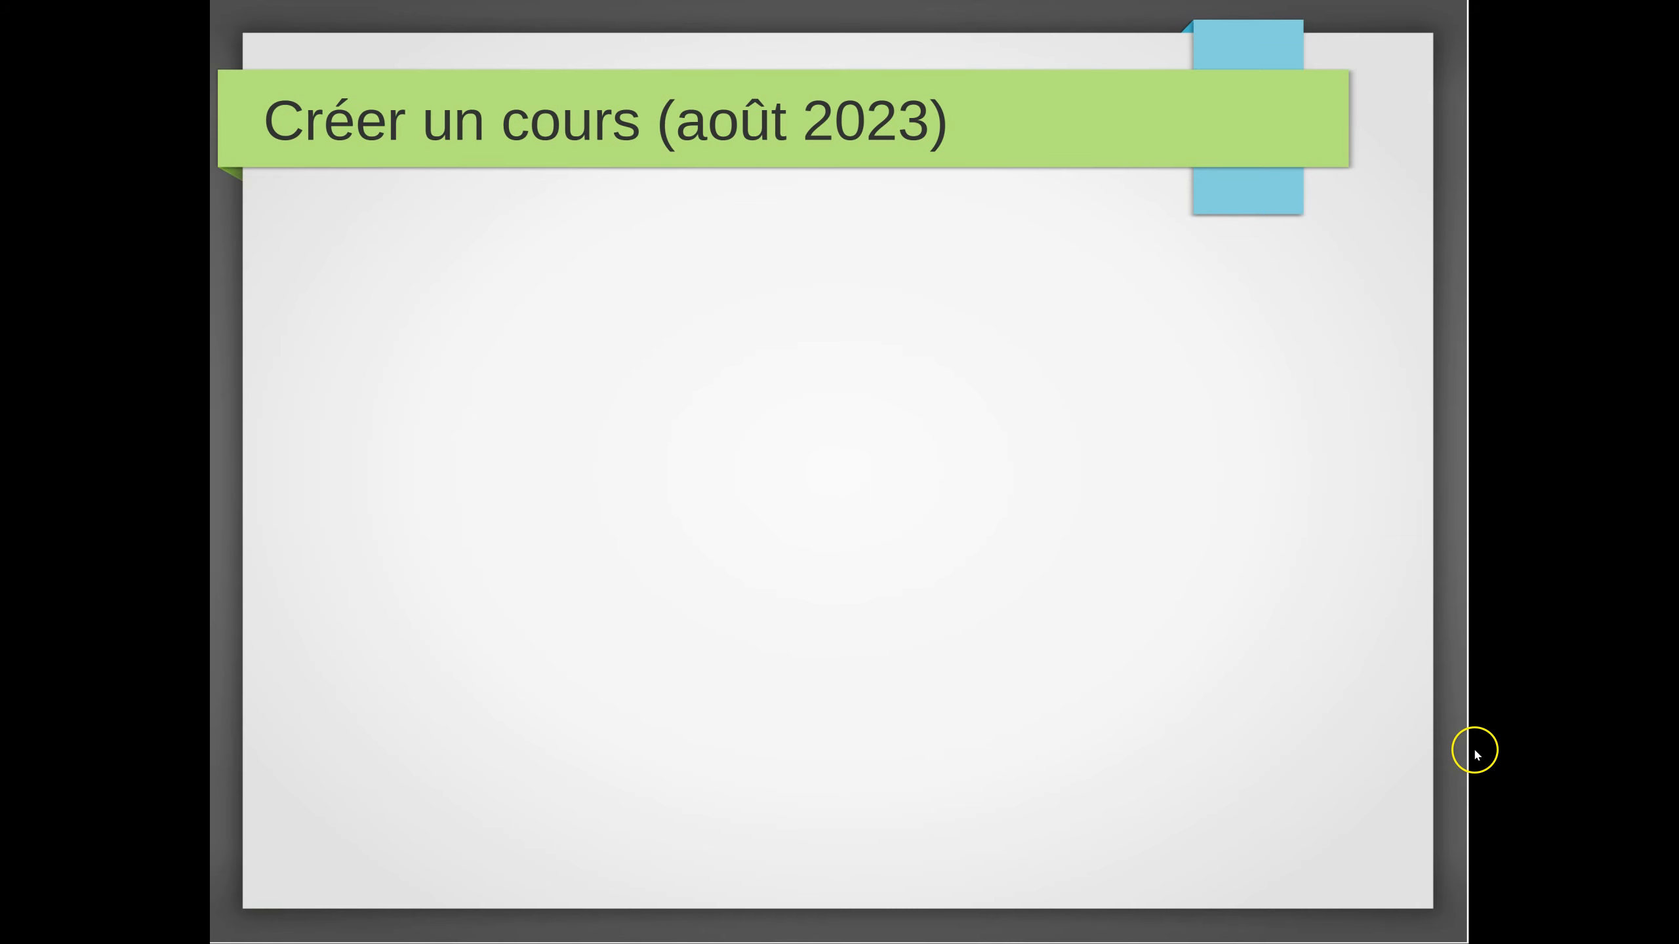
click(1475, 752)
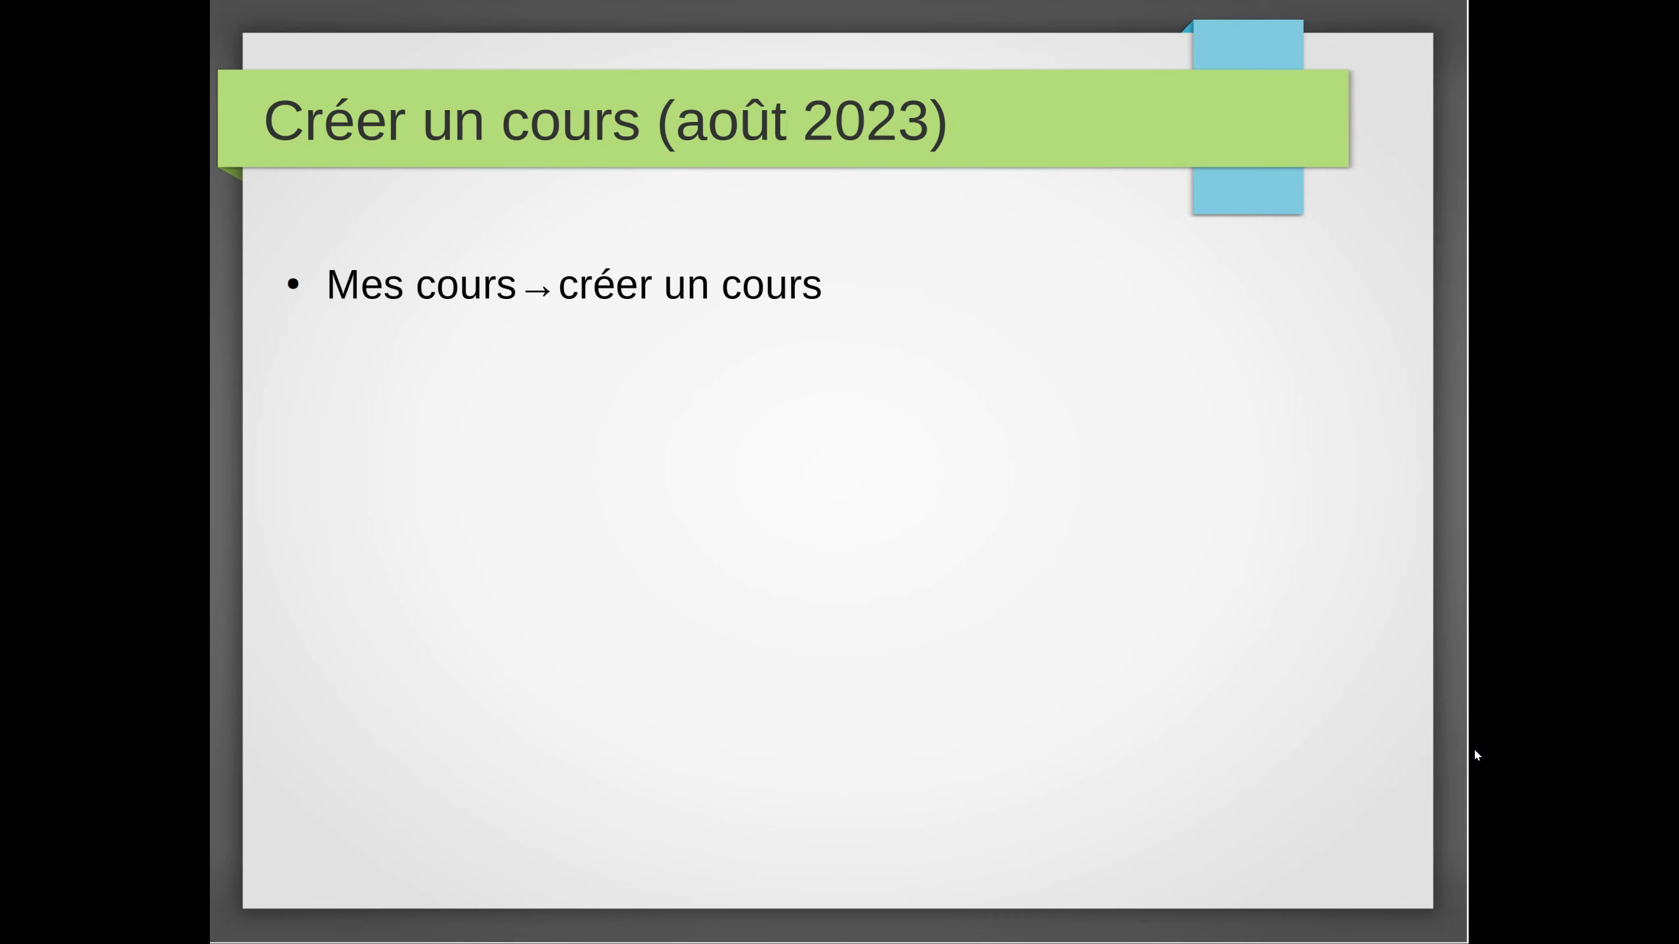
key(Right)
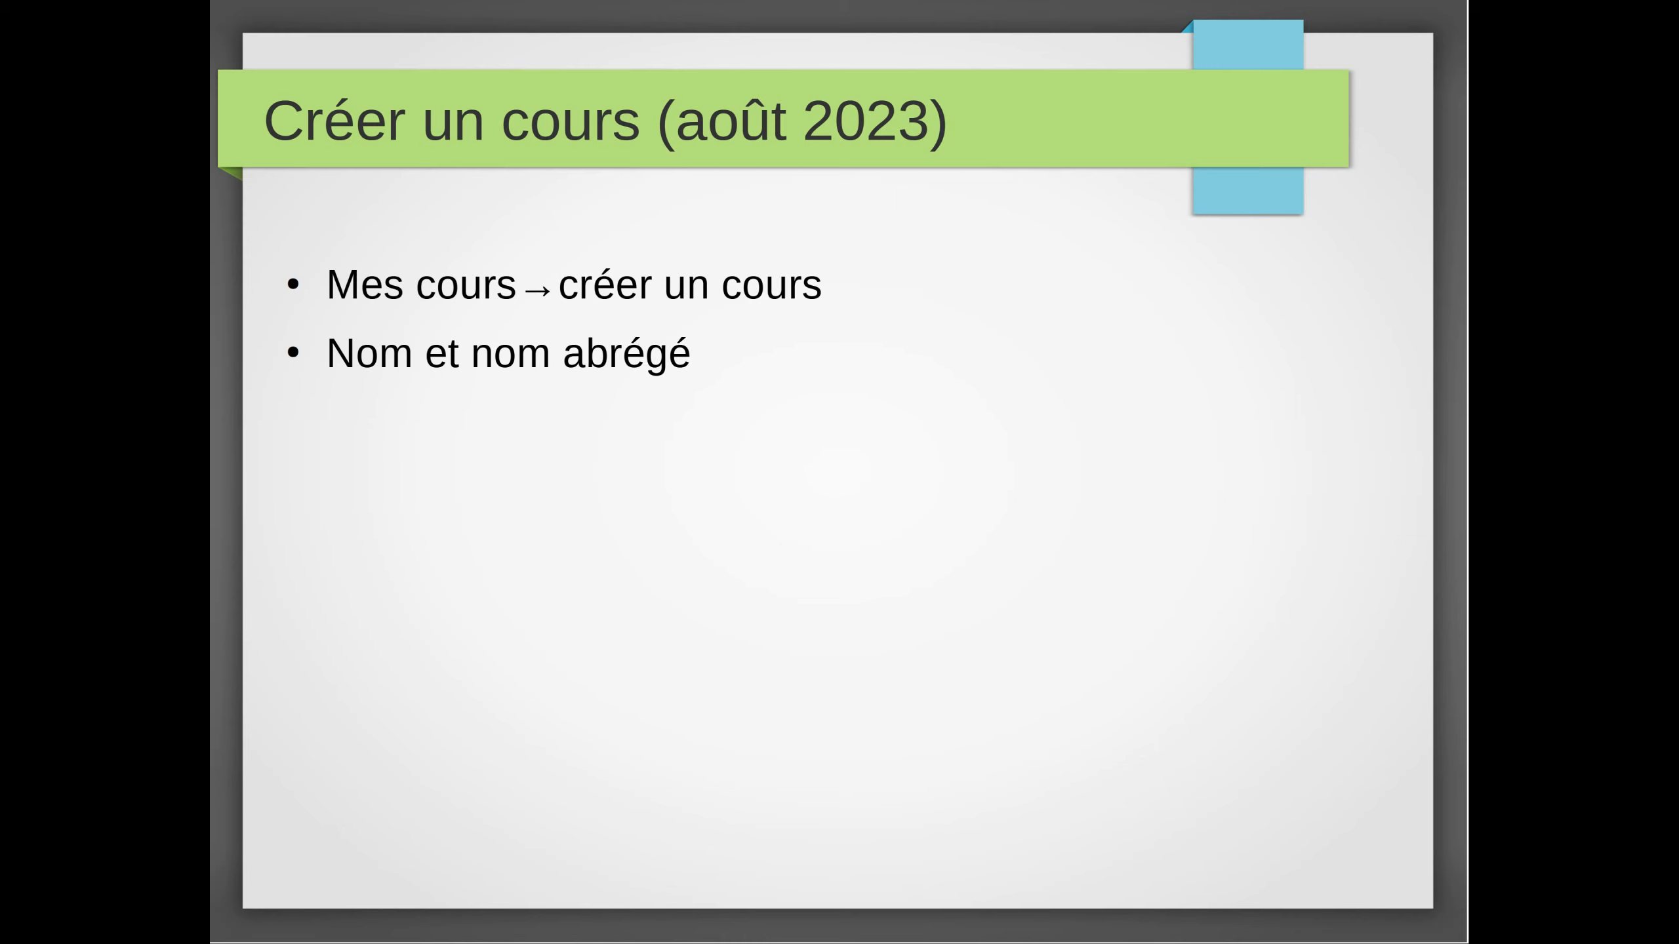
key(Right)
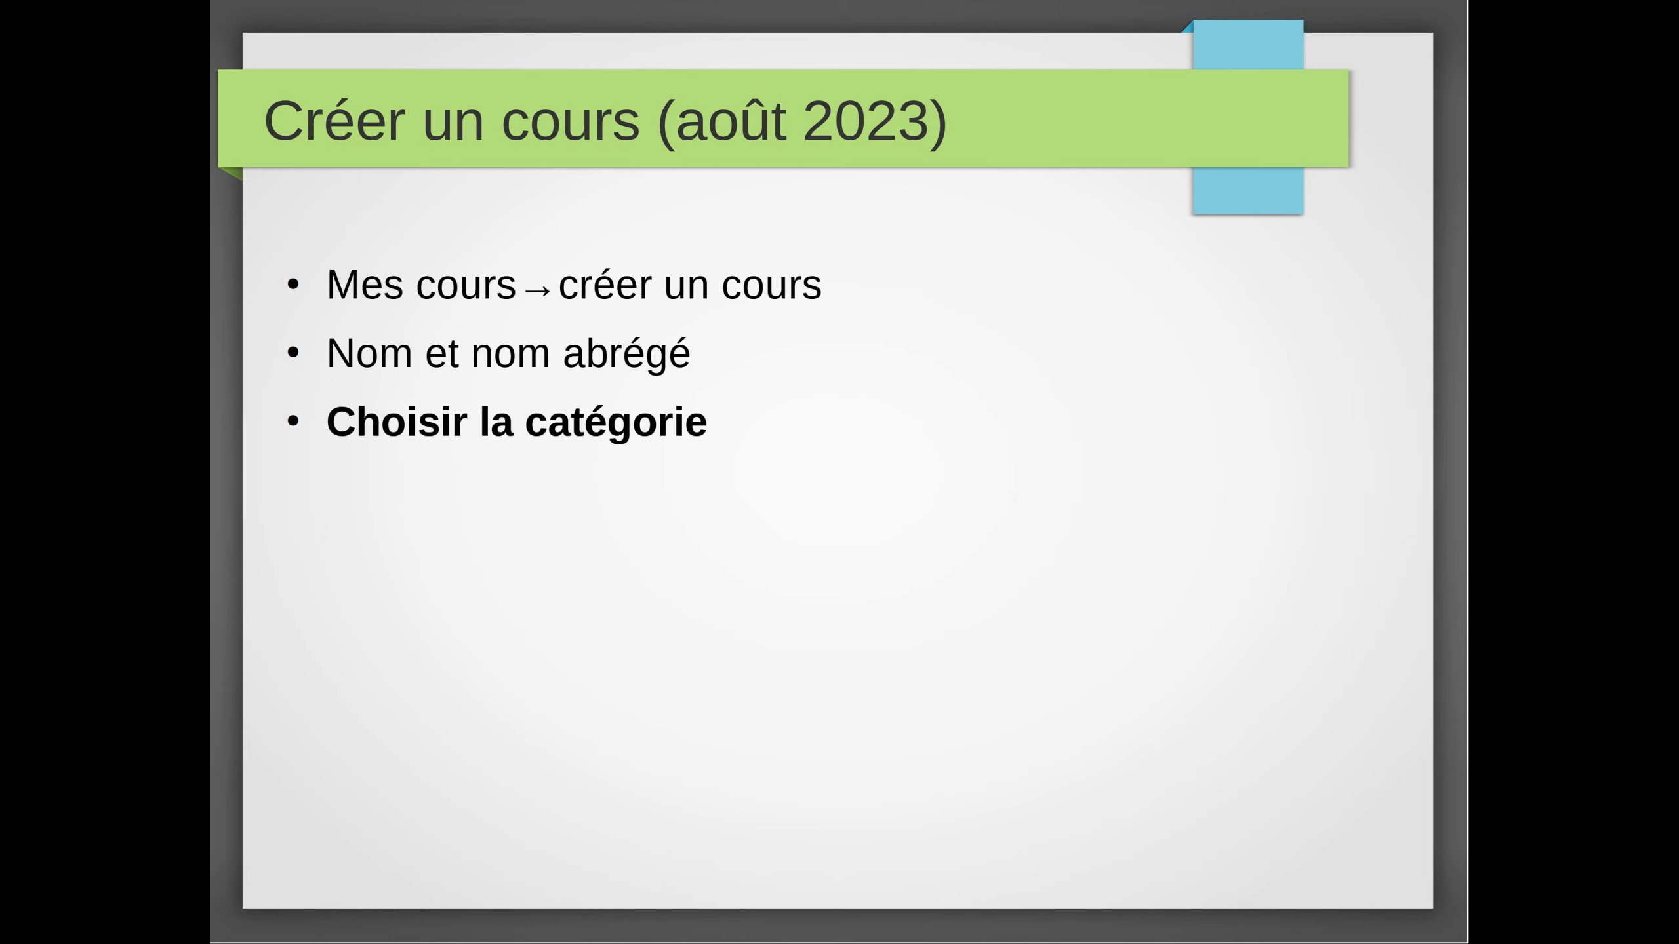